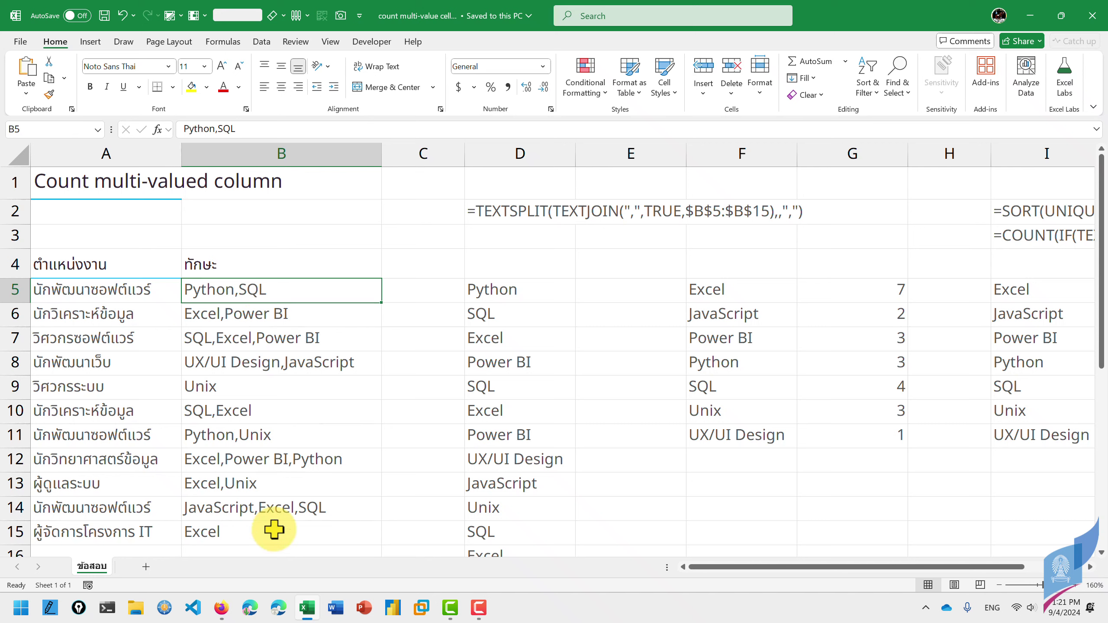
- Examine the job positions in column A and the comma-separated skills listed for them in B5:B15
left_click(255, 527, "shift")
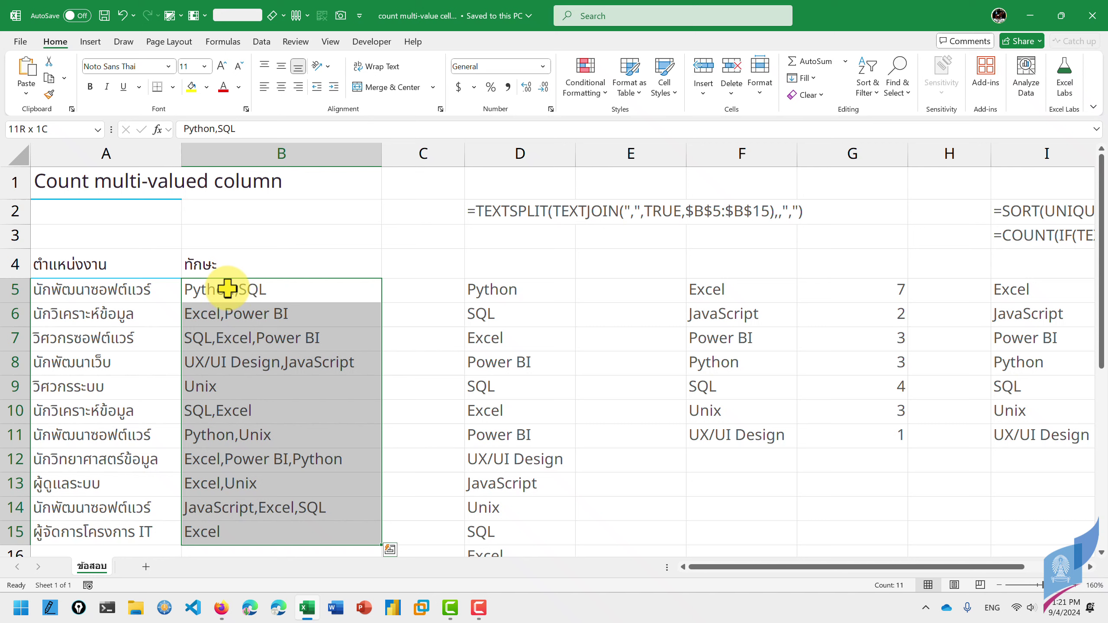
left_click(100, 289)
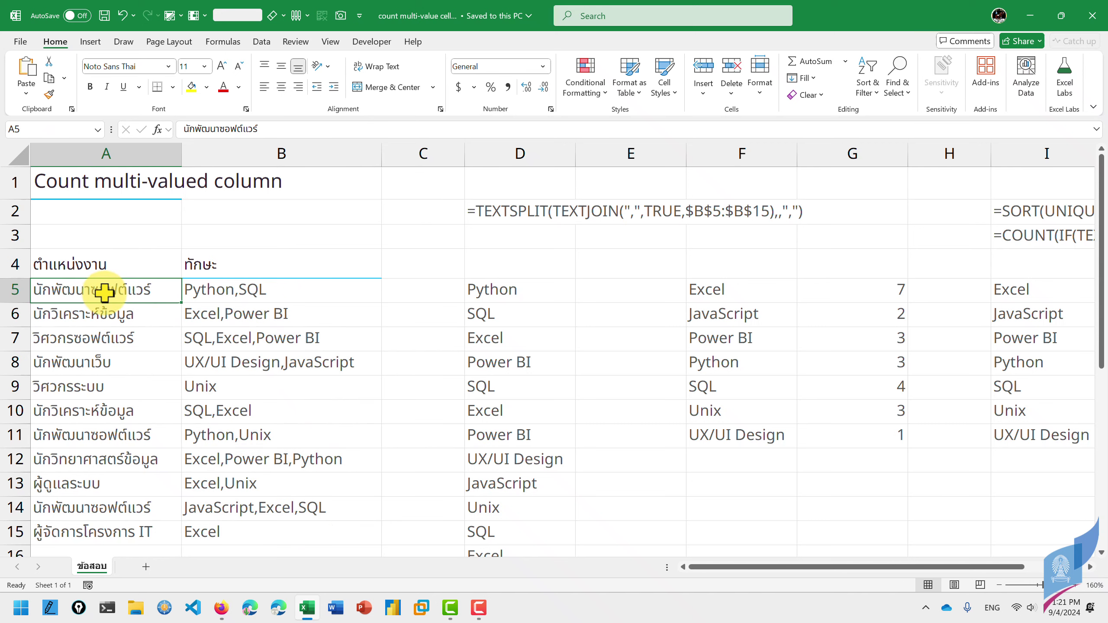
left_click(223, 291)
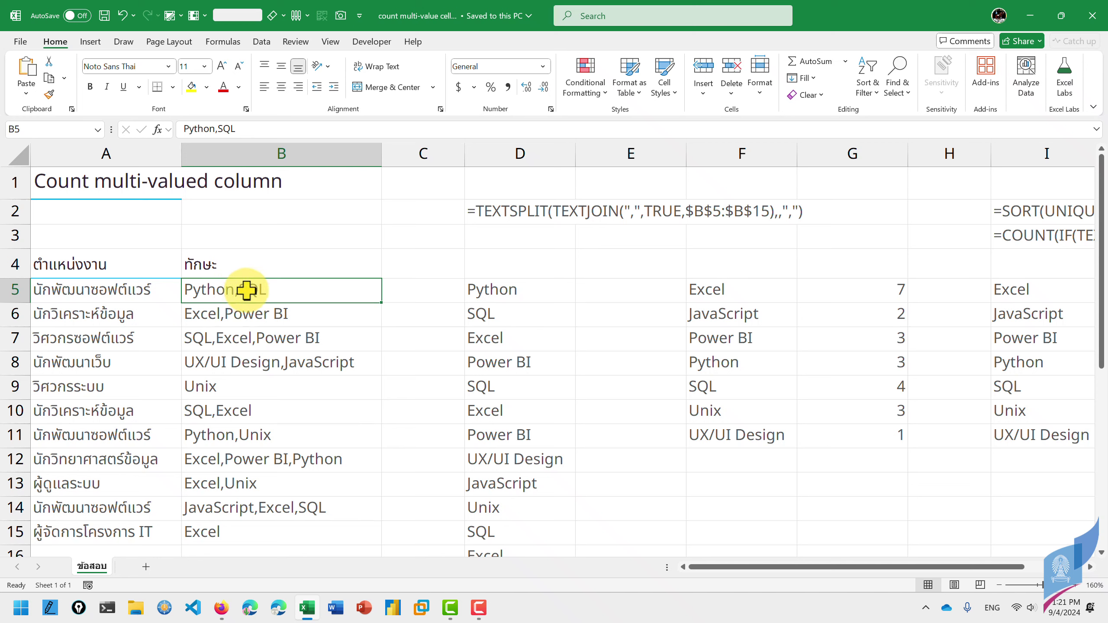
left_click(121, 314)
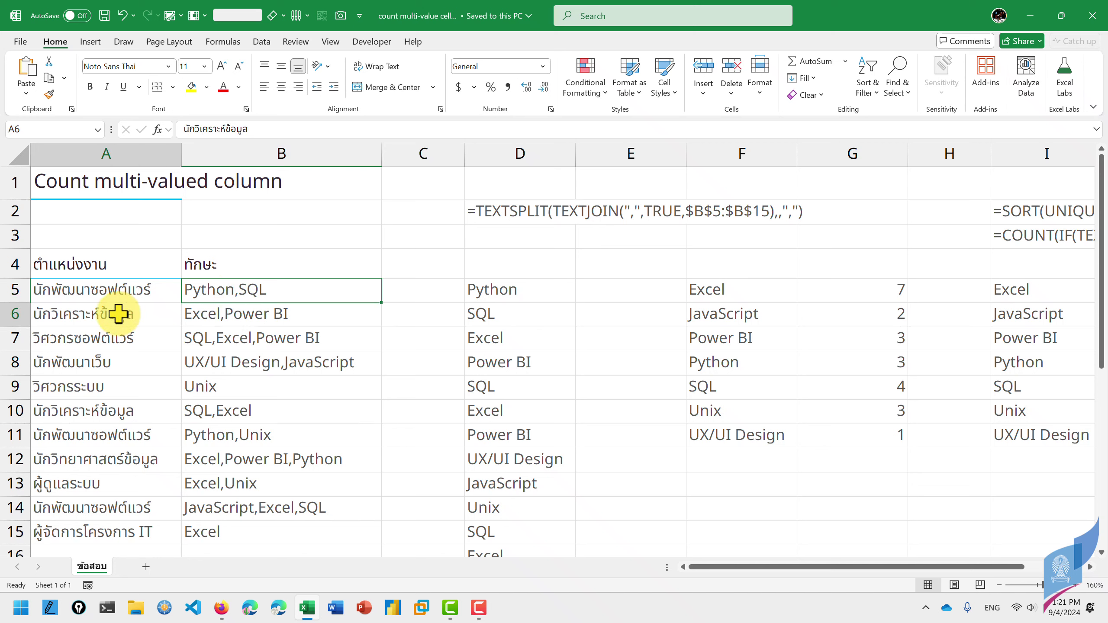
left_click(215, 316)
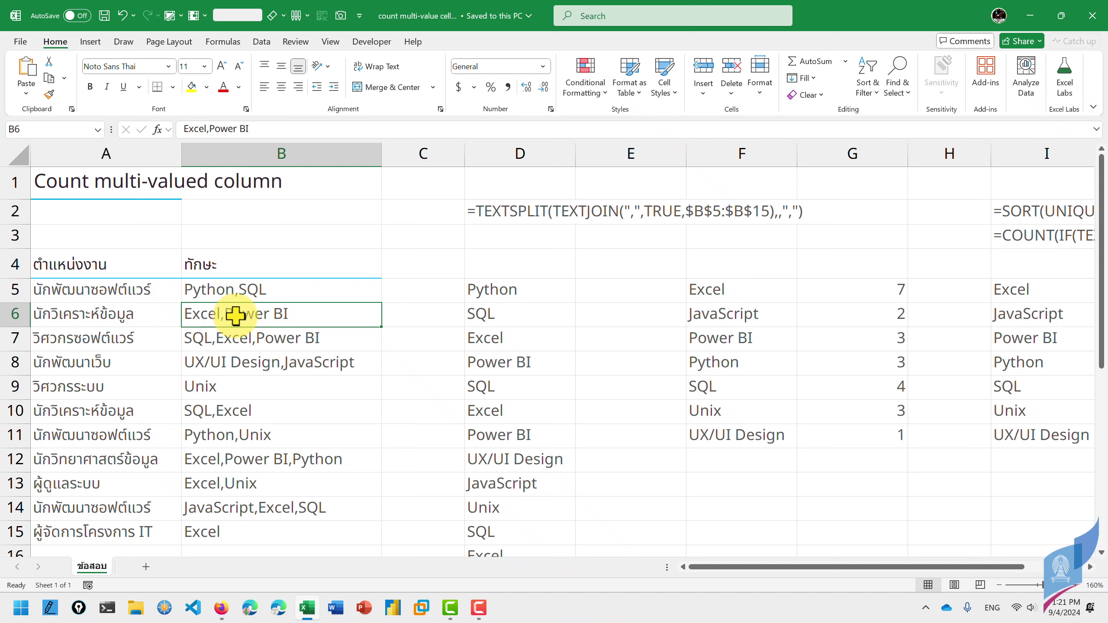
left_click(231, 339)
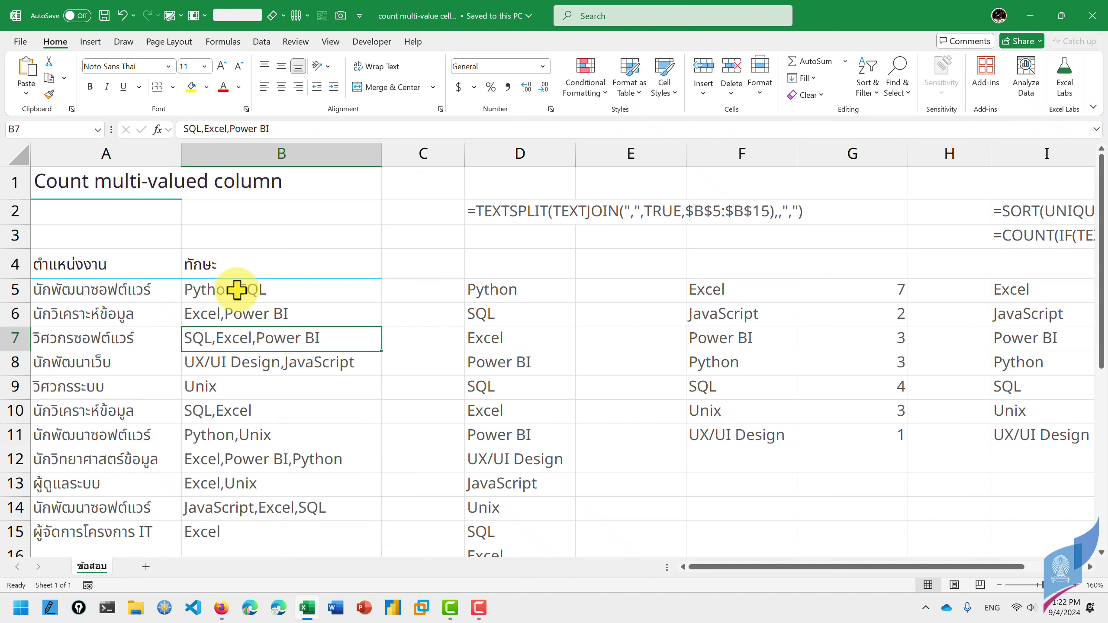
left_click_drag(237, 290, 261, 517)
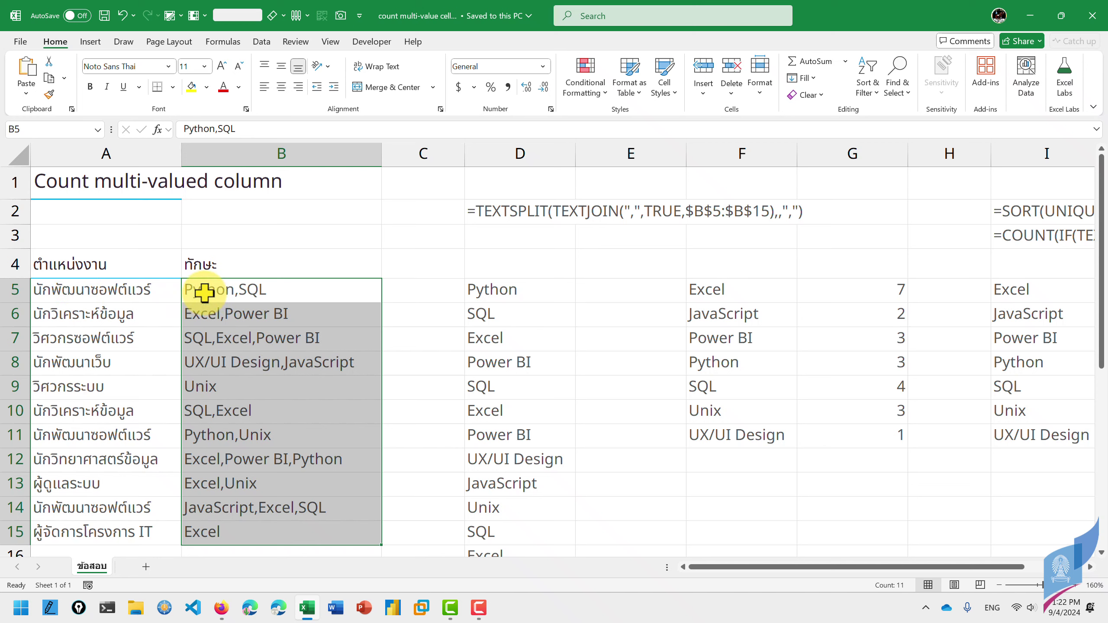
left_click(205, 293)
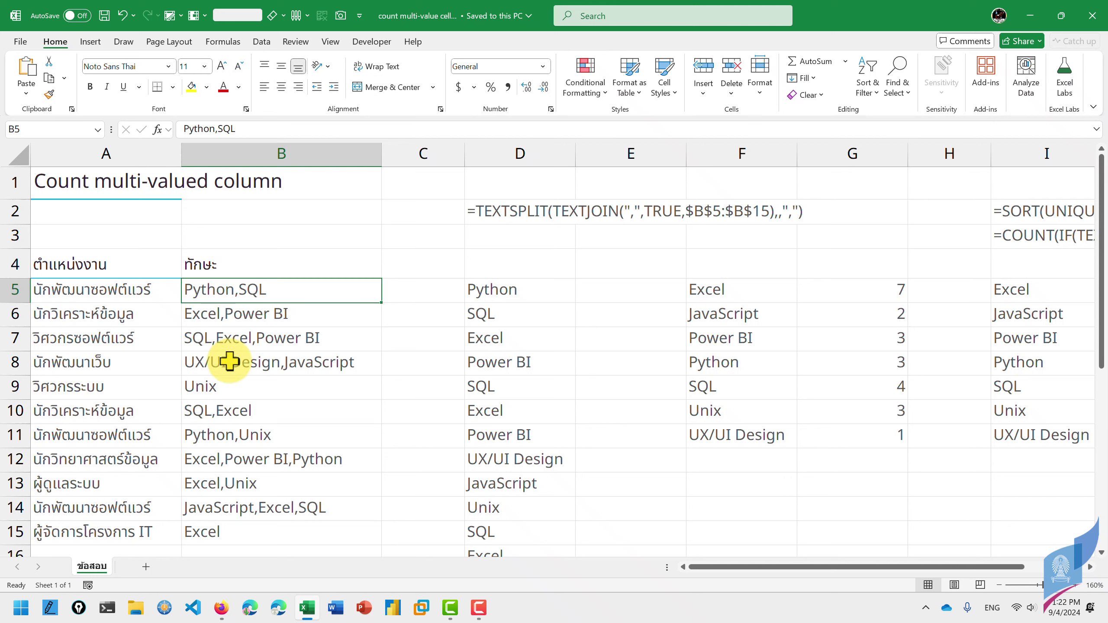
left_click(241, 527, "shift")
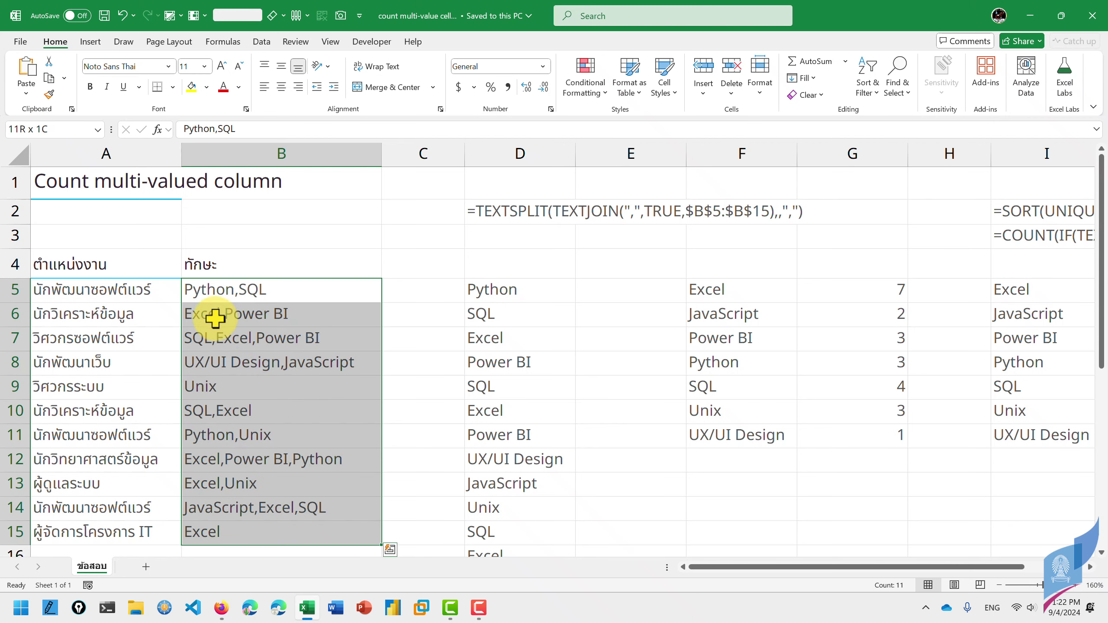
left_click(205, 291)
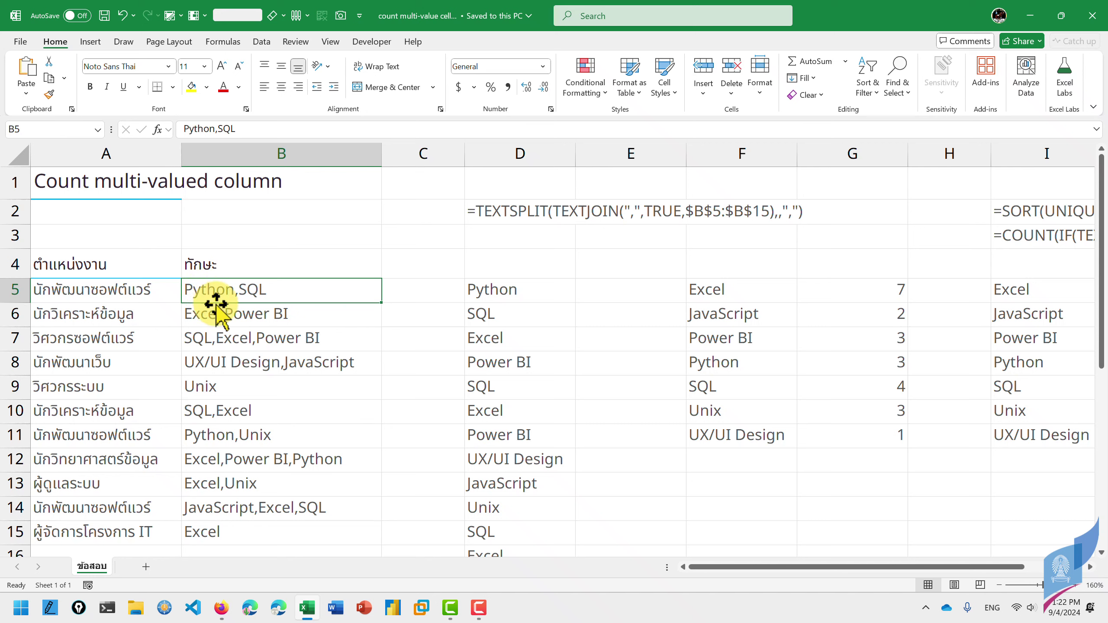
left_click(230, 528, "shift")
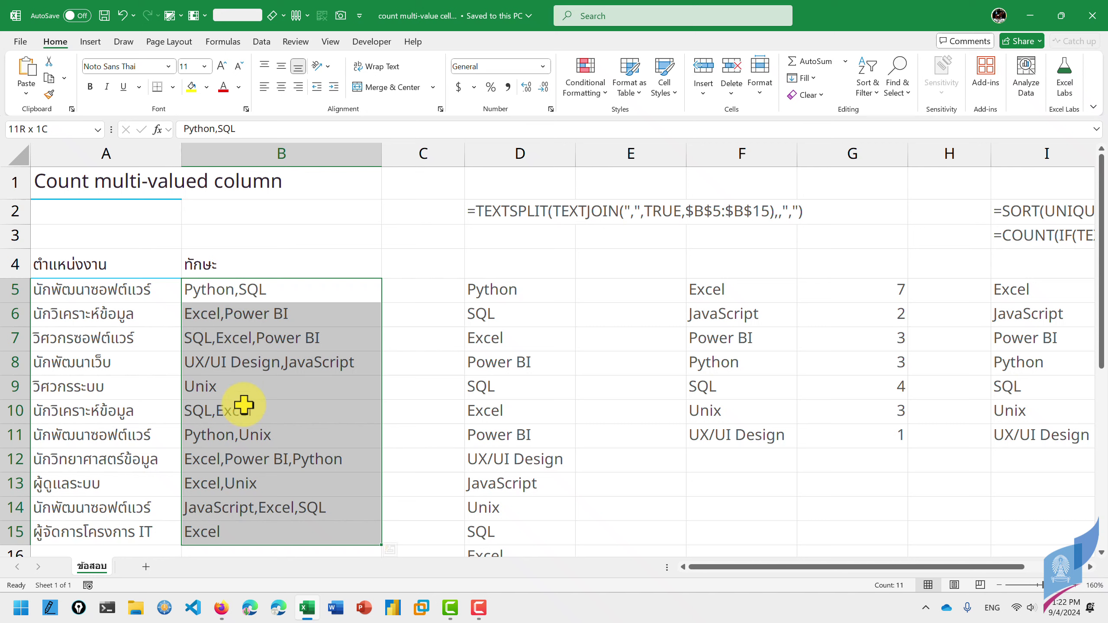
left_click(204, 383)
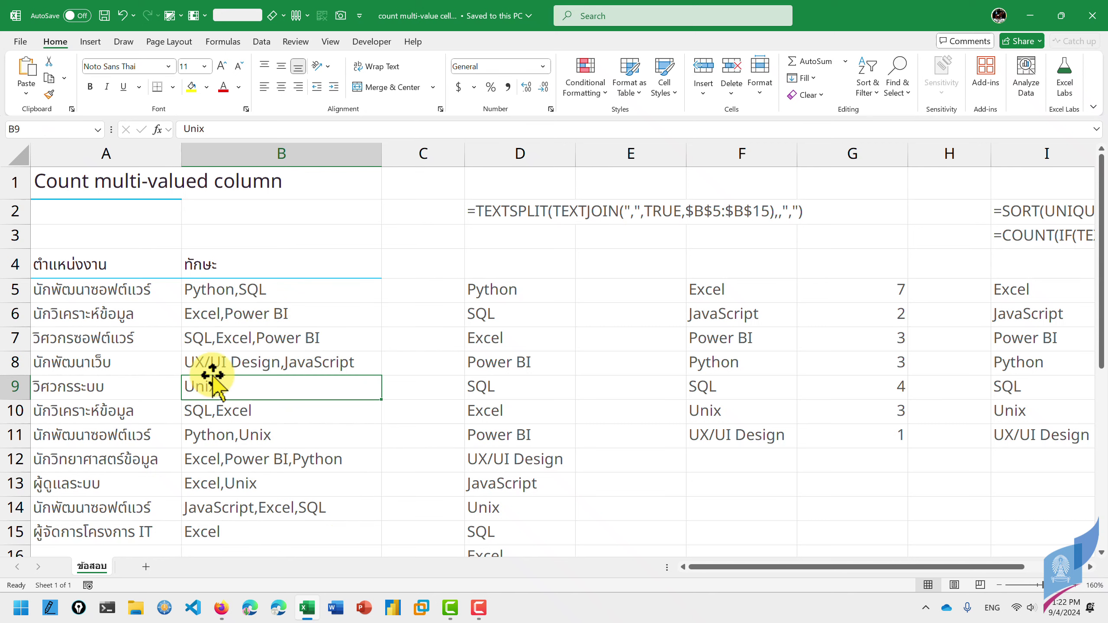
left_click(199, 337)
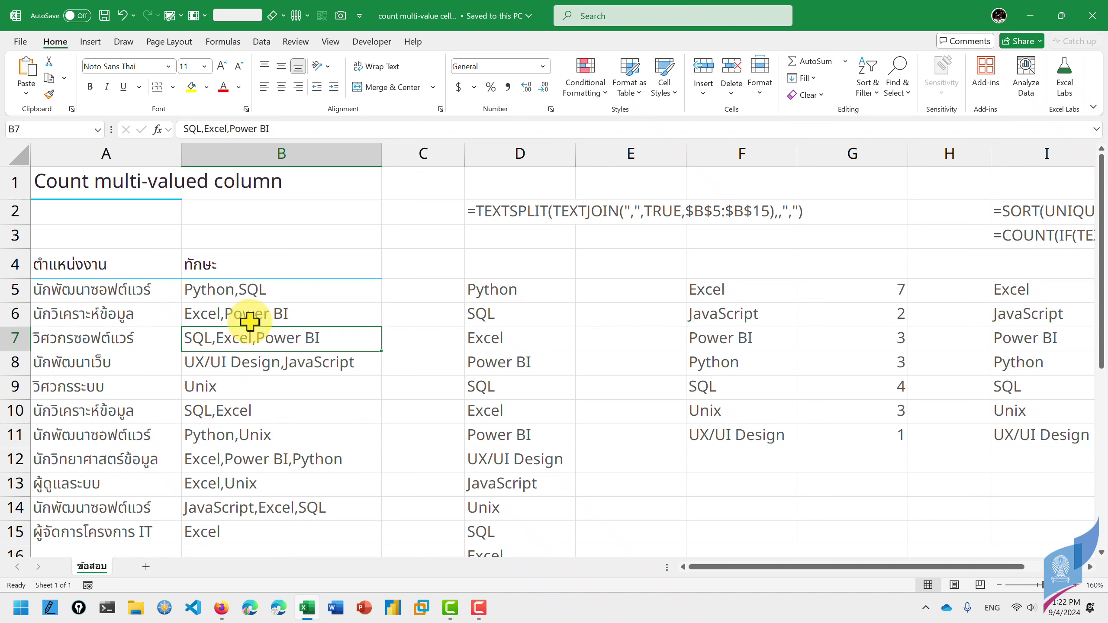
left_click_drag(225, 289, 228, 527)
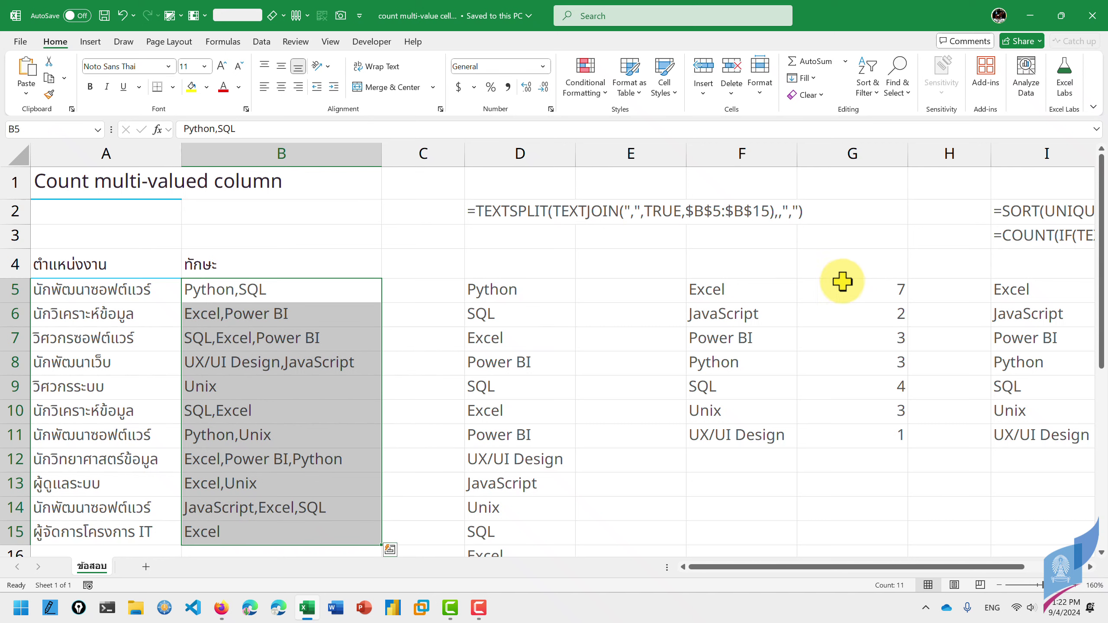
- Inspect the formulas behind the sorted unique skill list in F5 and the skill counts in G5:G7
left_click(759, 291)
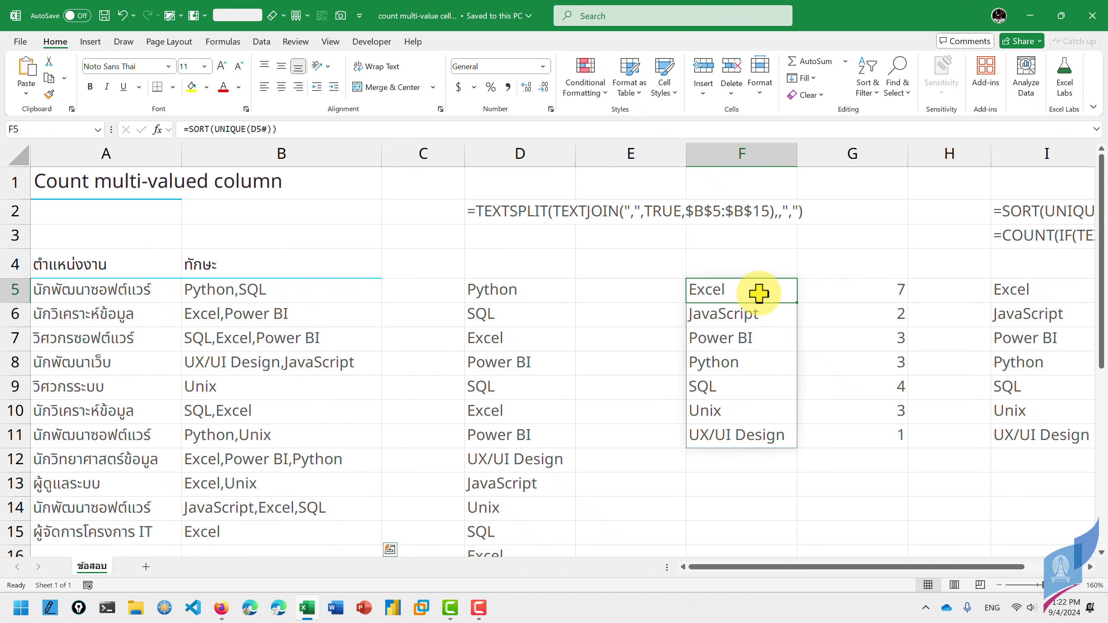
left_click(852, 286)
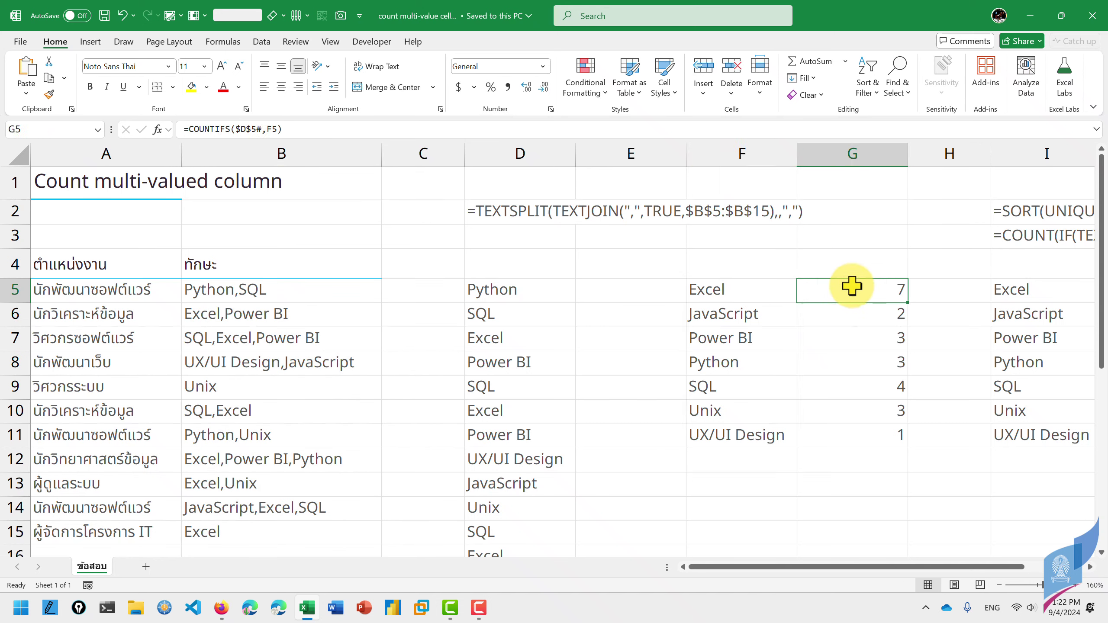
left_click(853, 309)
left_click(872, 338)
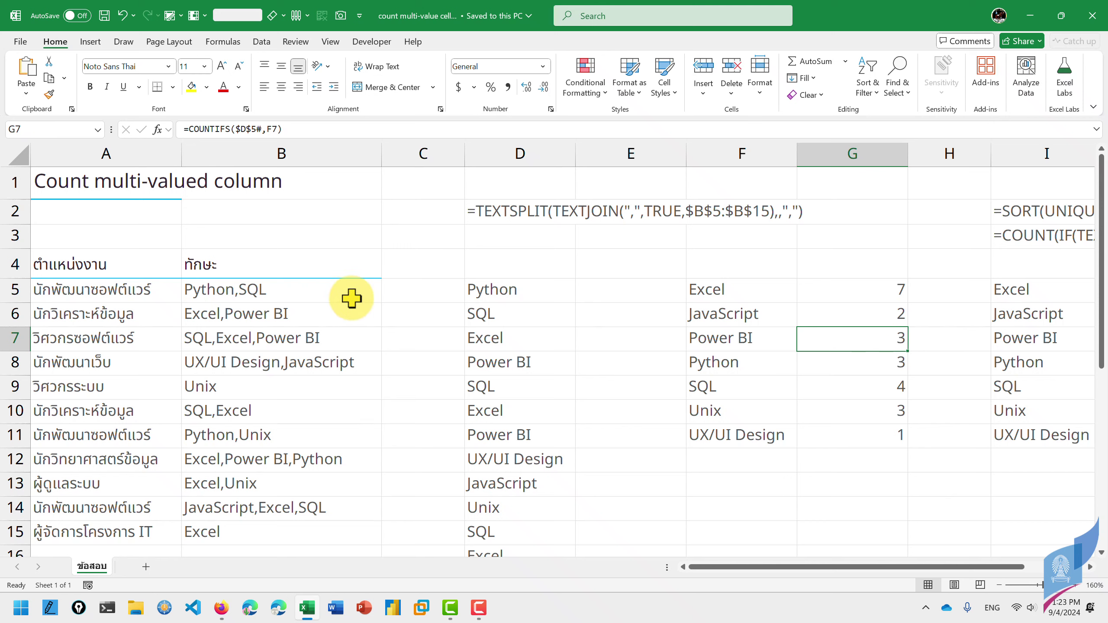
- Compare the multi-skill cells in B5:B8 with the split skill entries in column D, and review the counts in G5:G11
left_click(292, 292)
left_click(305, 543, "shift")
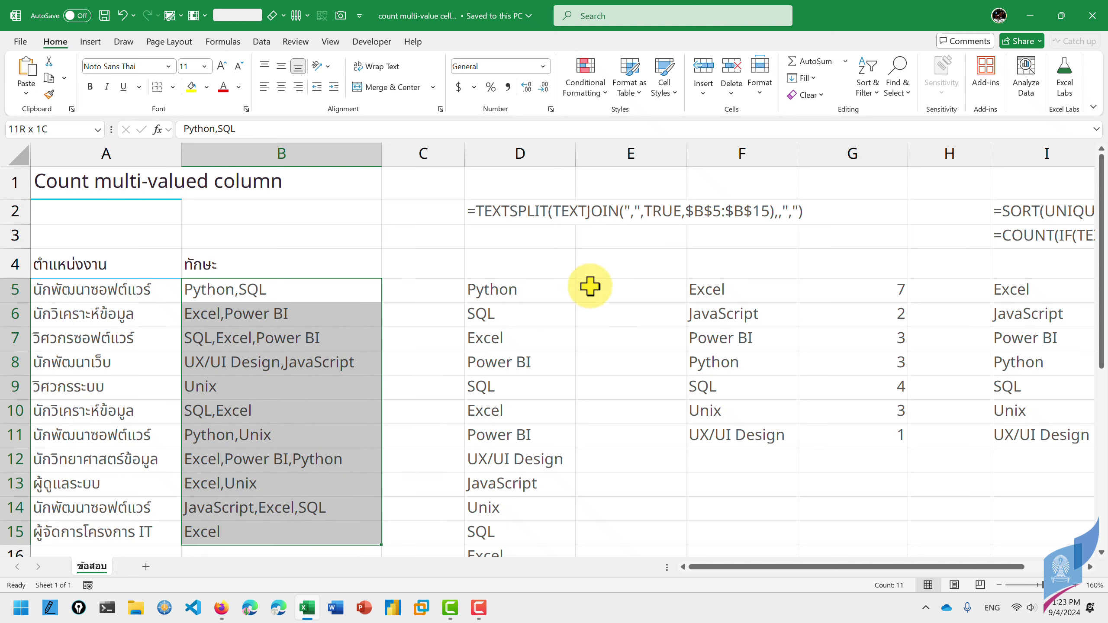
left_click(542, 290)
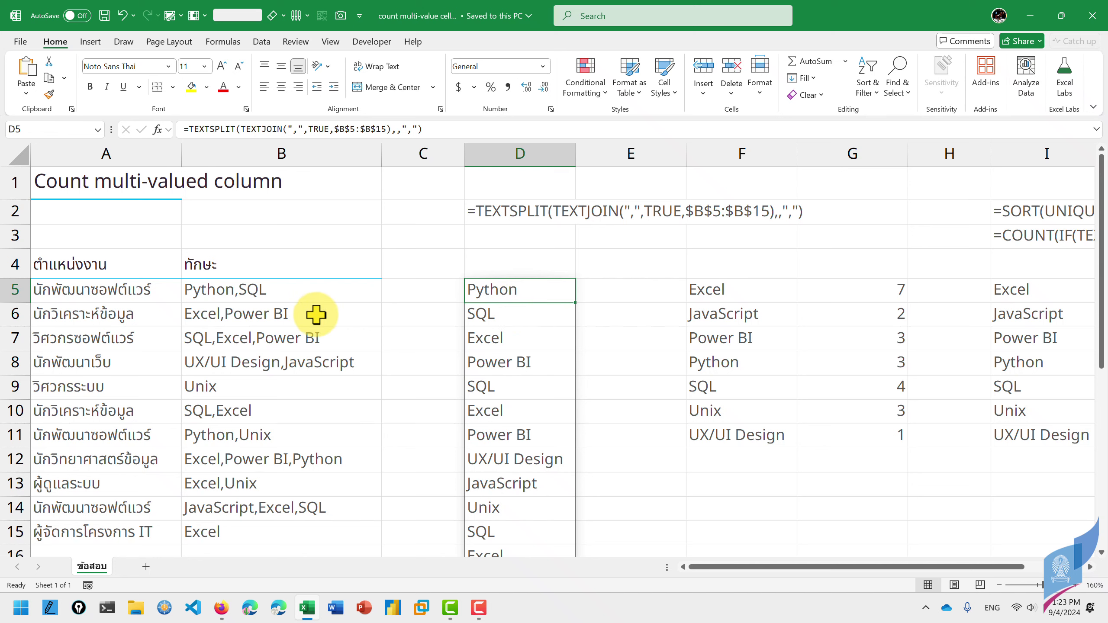
left_click(241, 290)
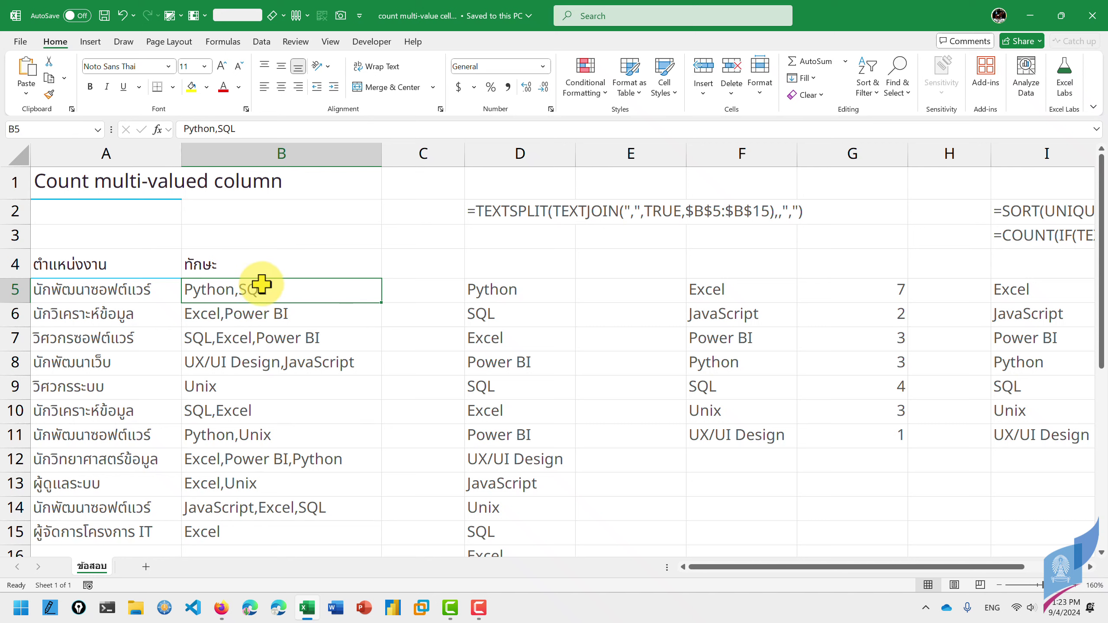
left_click(487, 290)
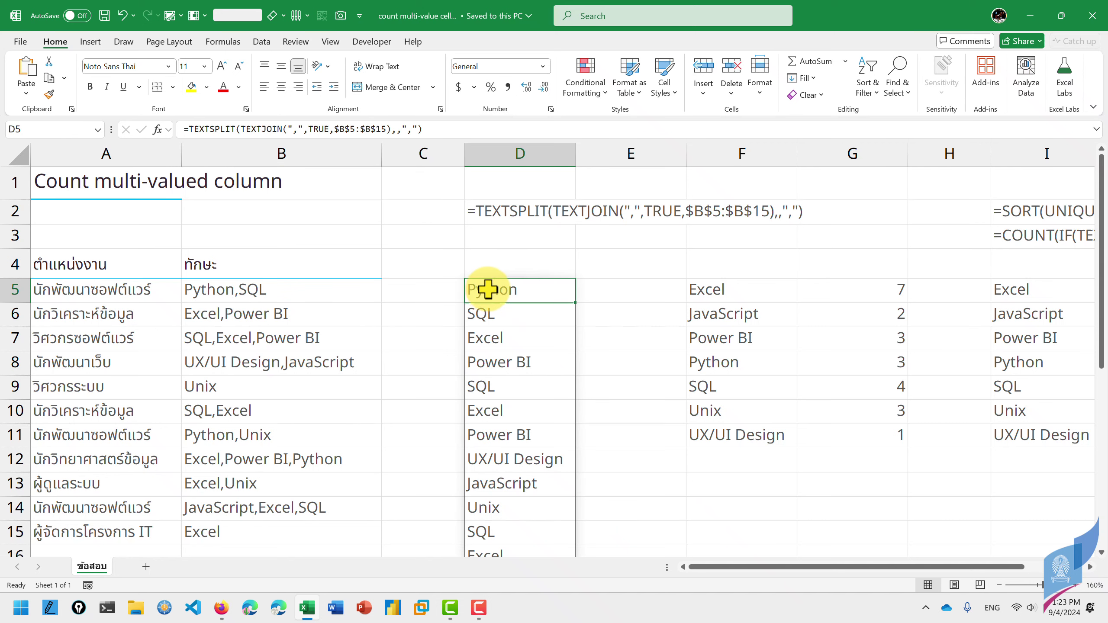
left_click(497, 313)
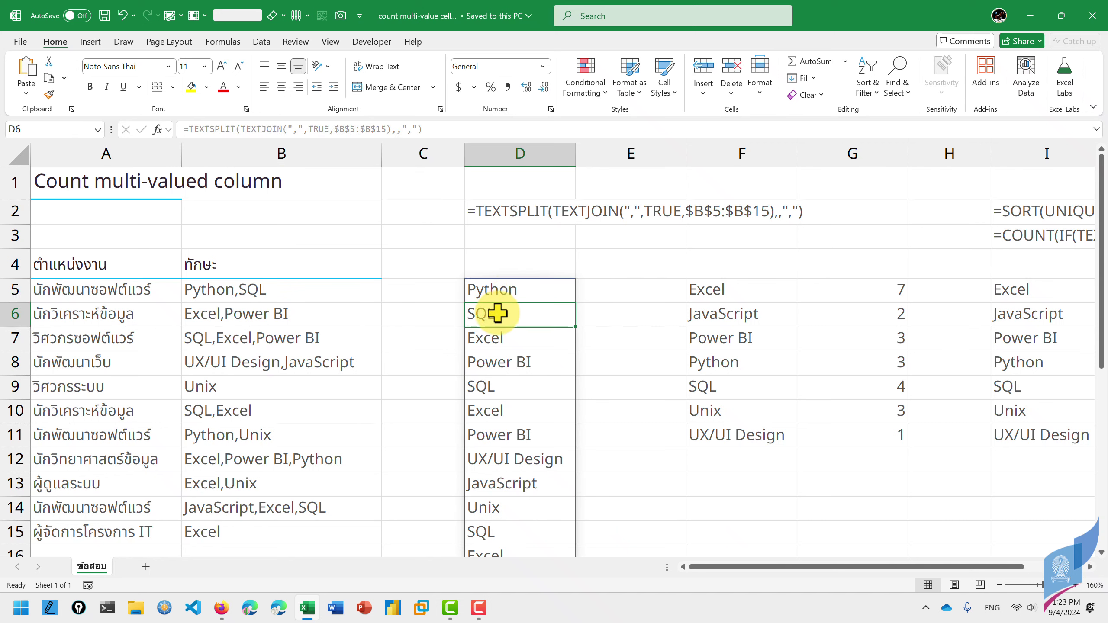
left_click(223, 320)
left_click(488, 337)
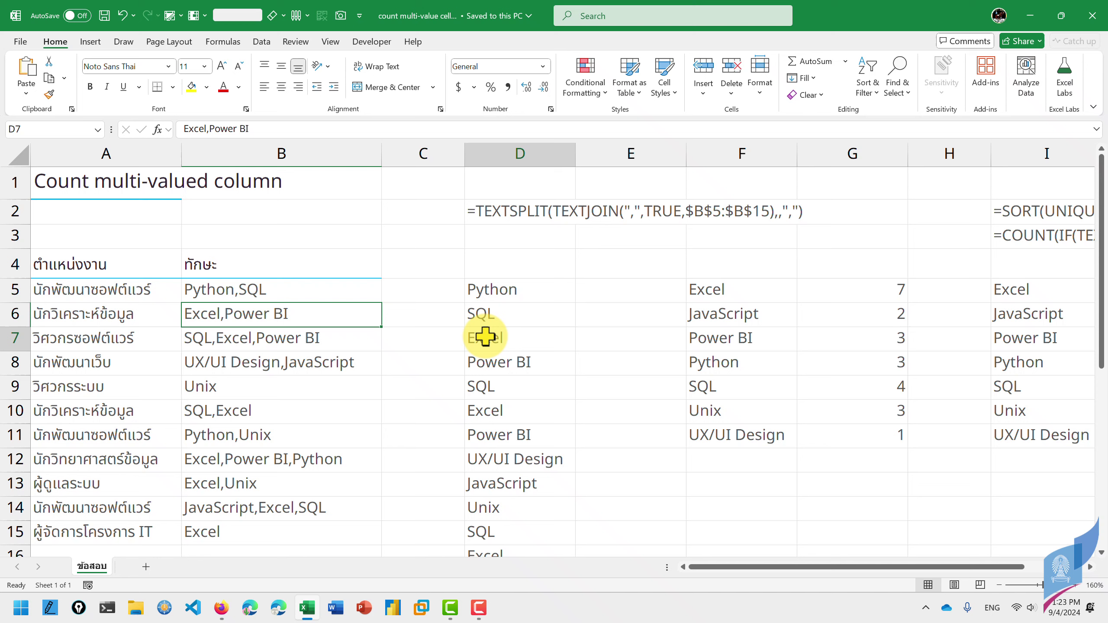
left_click(488, 368)
left_click(218, 342)
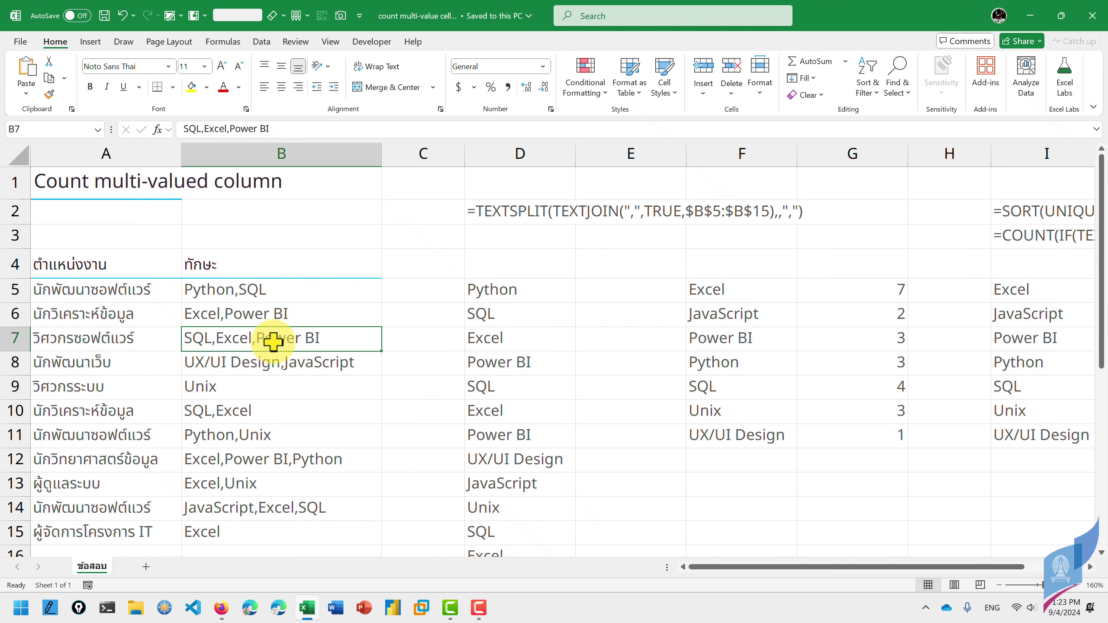
left_click(513, 393)
left_click(501, 413)
left_click(501, 434)
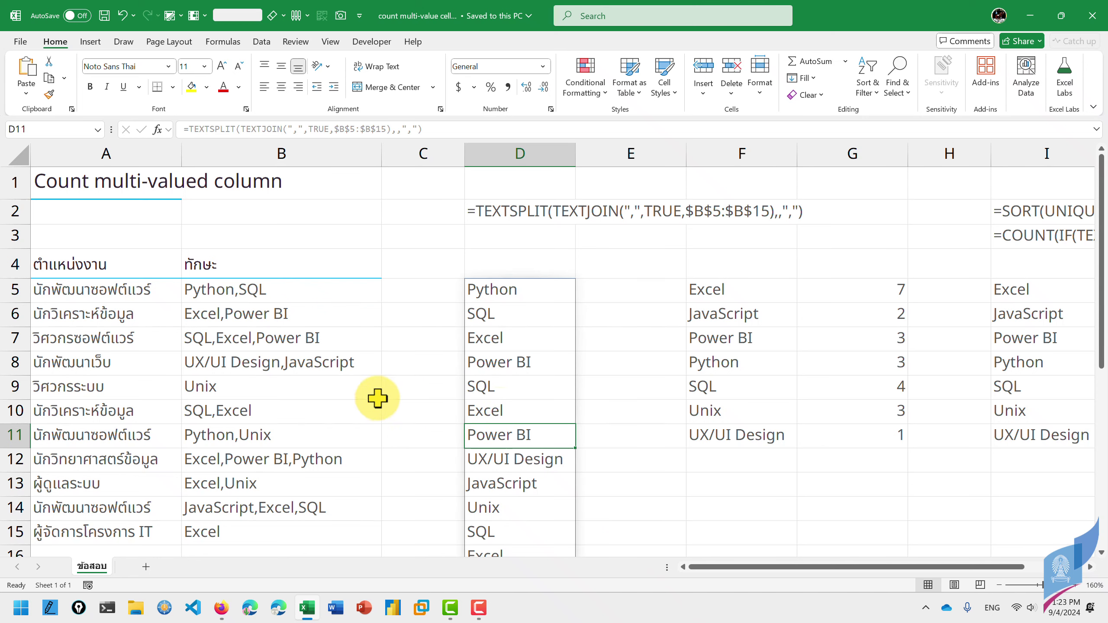
left_click(308, 361)
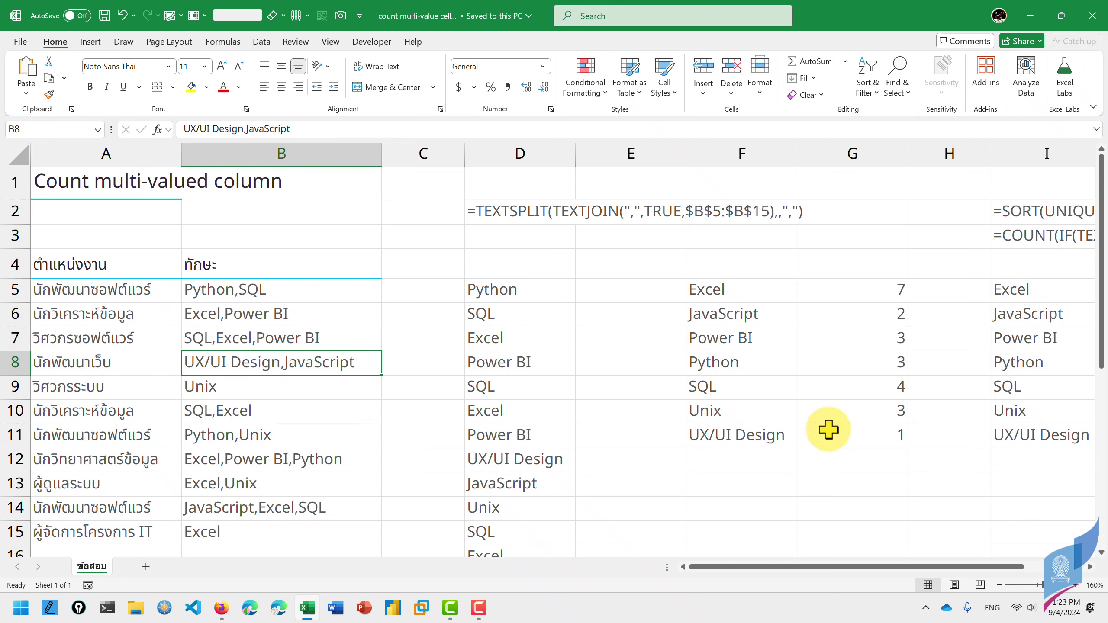
left_click_drag(854, 286, 859, 429)
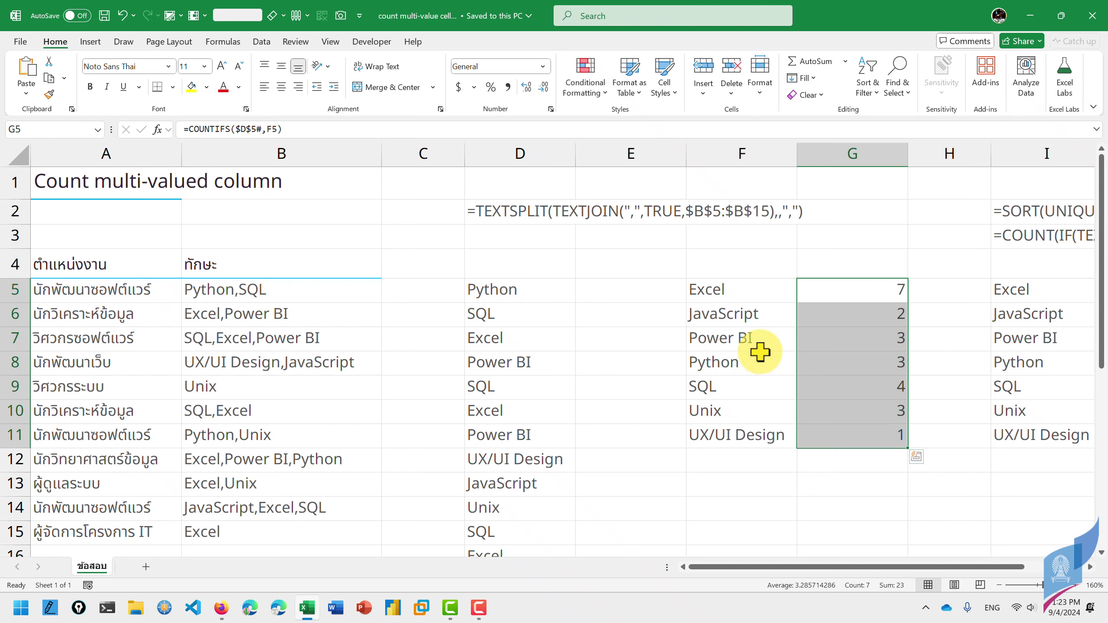
- Clear the existing formulas for the split skills in D5, the unique list in F5 and the counts in G5:G11
left_click(533, 290)
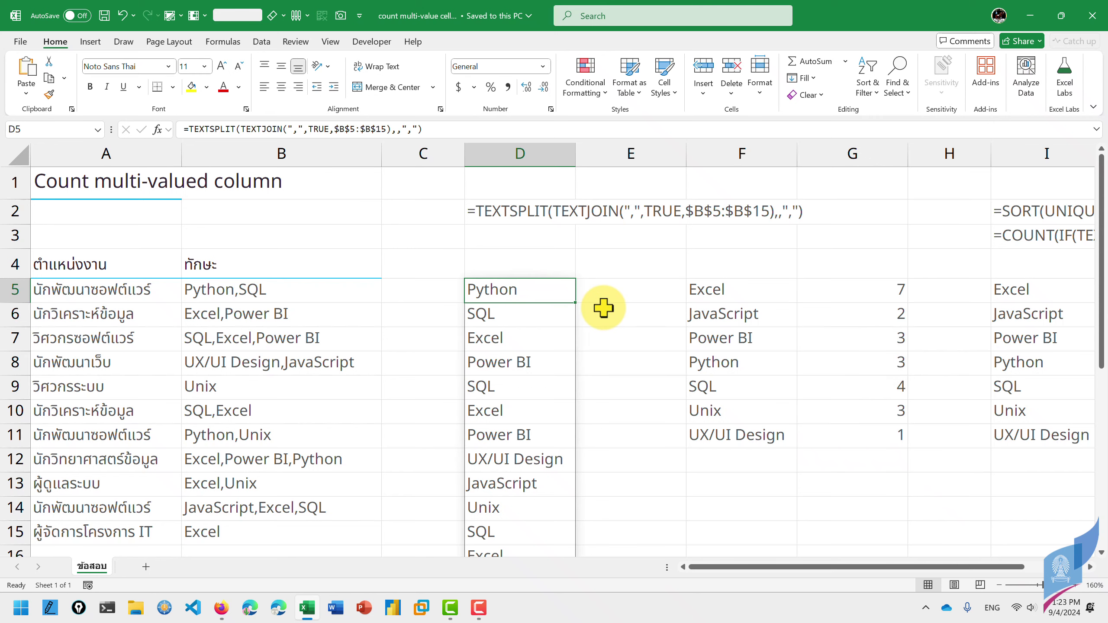
key("Delete")
key("Right")
key("Right")
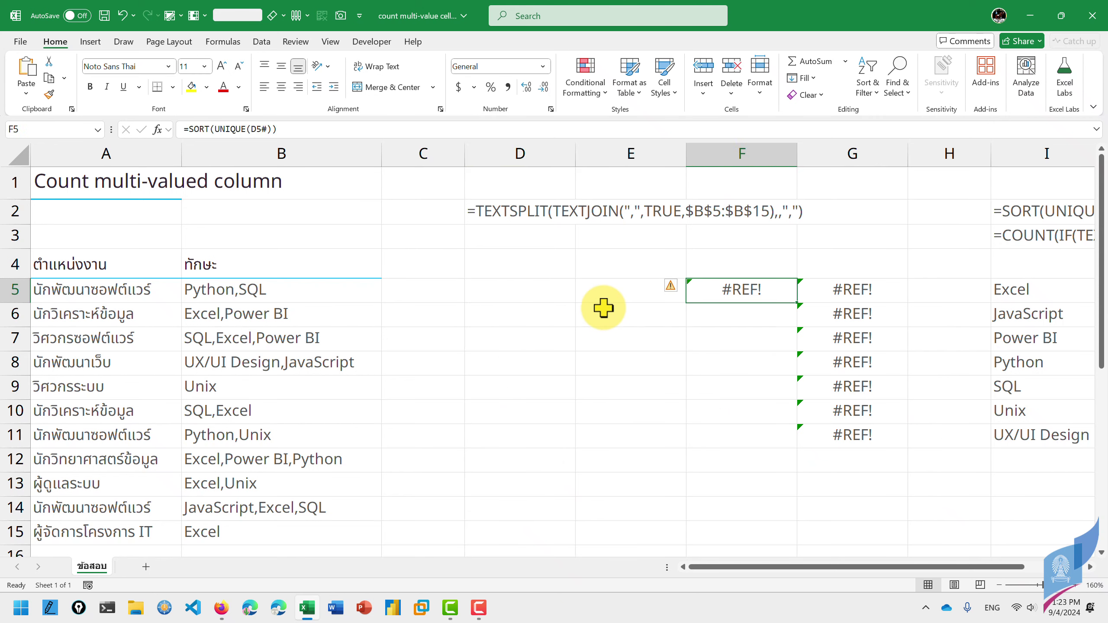
key("Left")
key("Right")
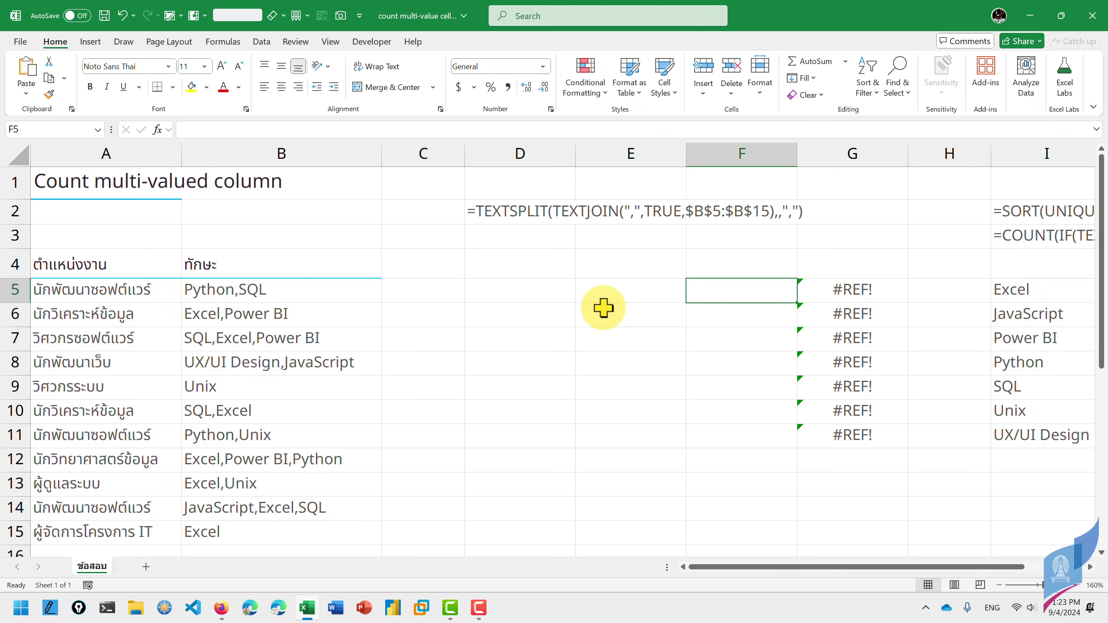
key("Right")
key("ctrl+z")
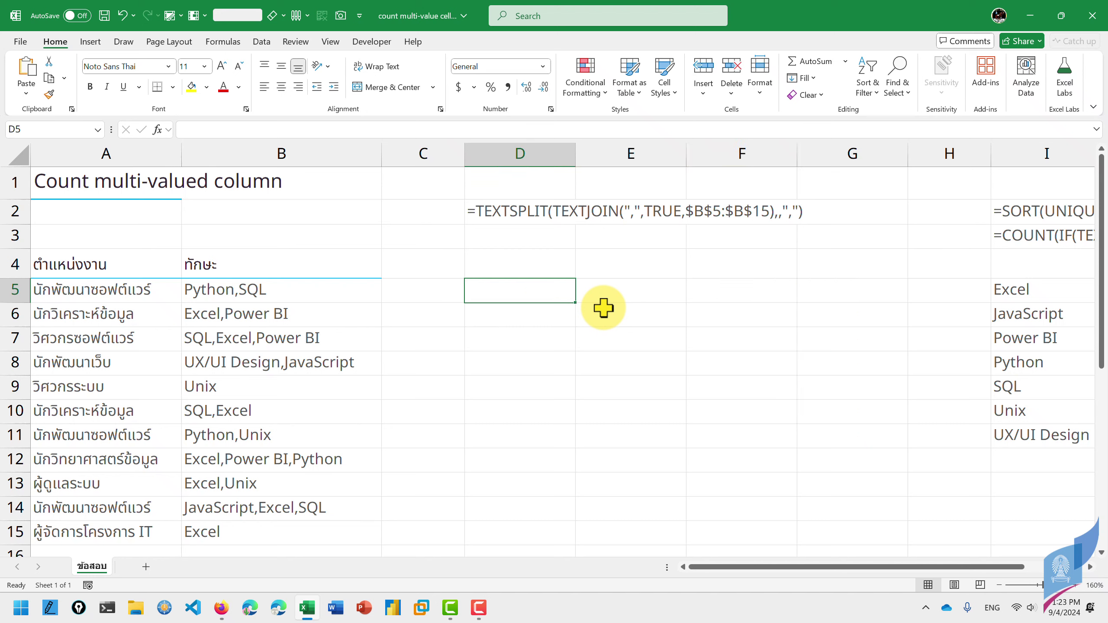
- Combine the skills in B5:B15 into one comma-delimited text in D5 with TEXTJOIN, ignoring empty cells
left_click(299, 290)
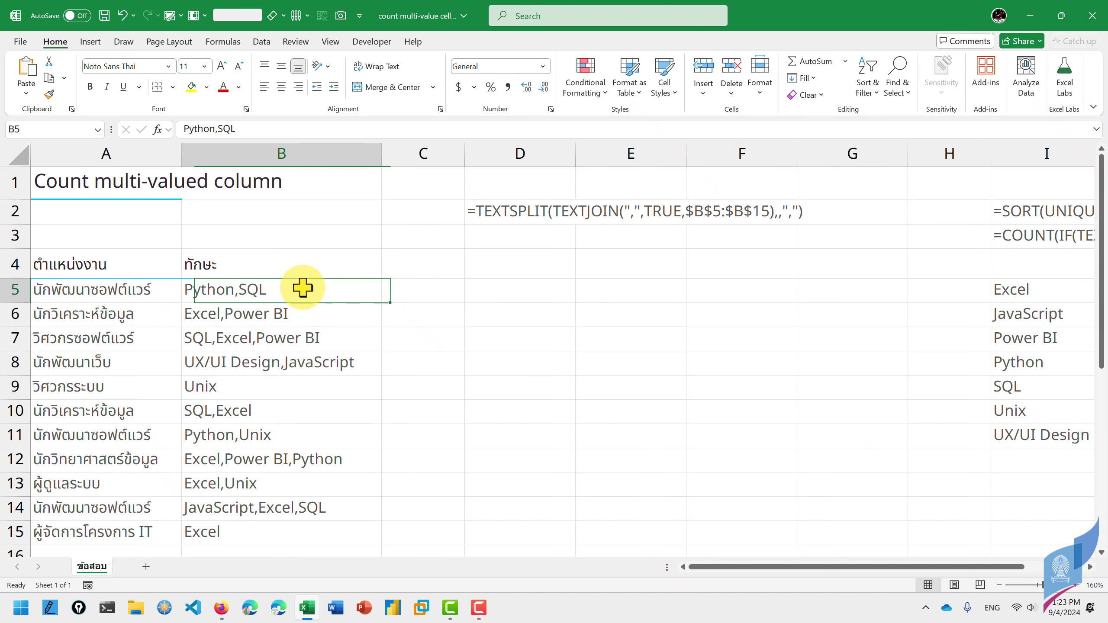
left_click(247, 532, "shift")
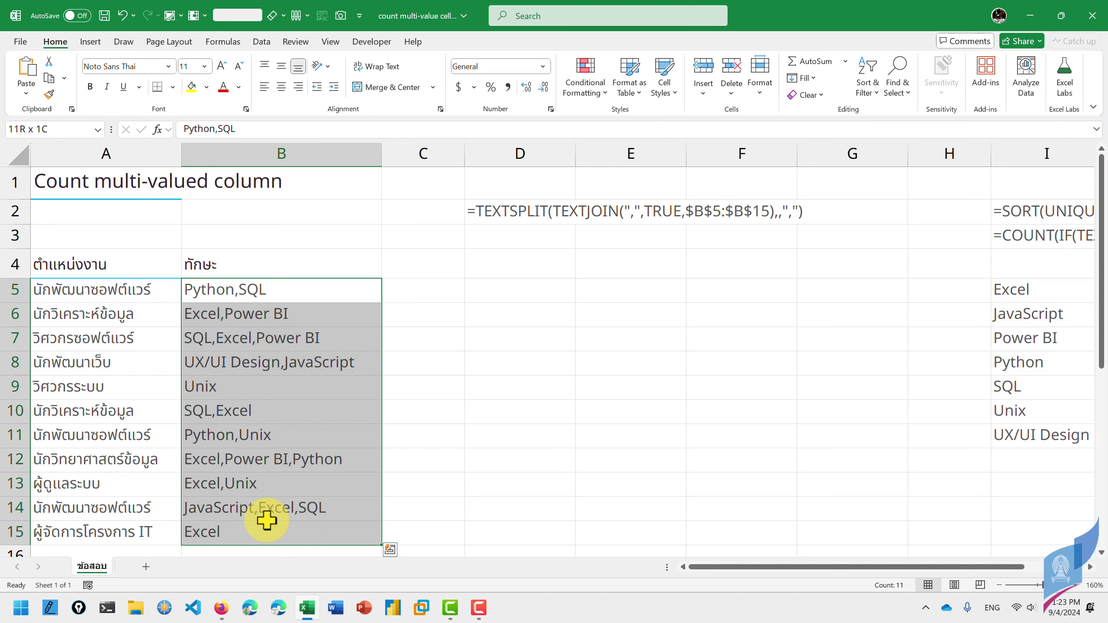
left_click(483, 289, "ctrl")
left_click(482, 289)
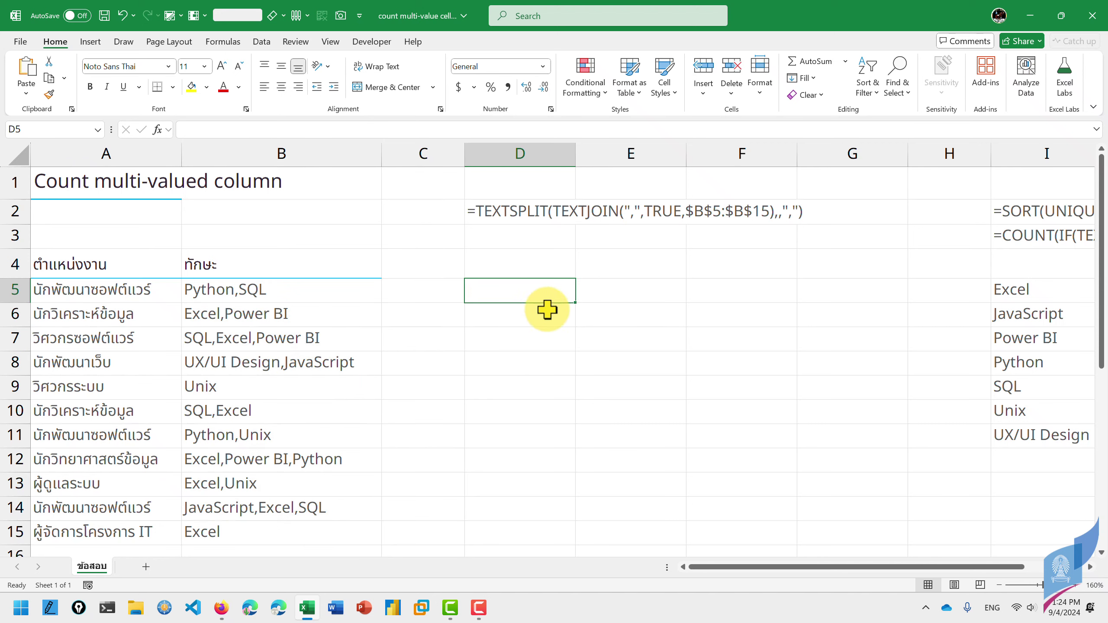
type("=text")
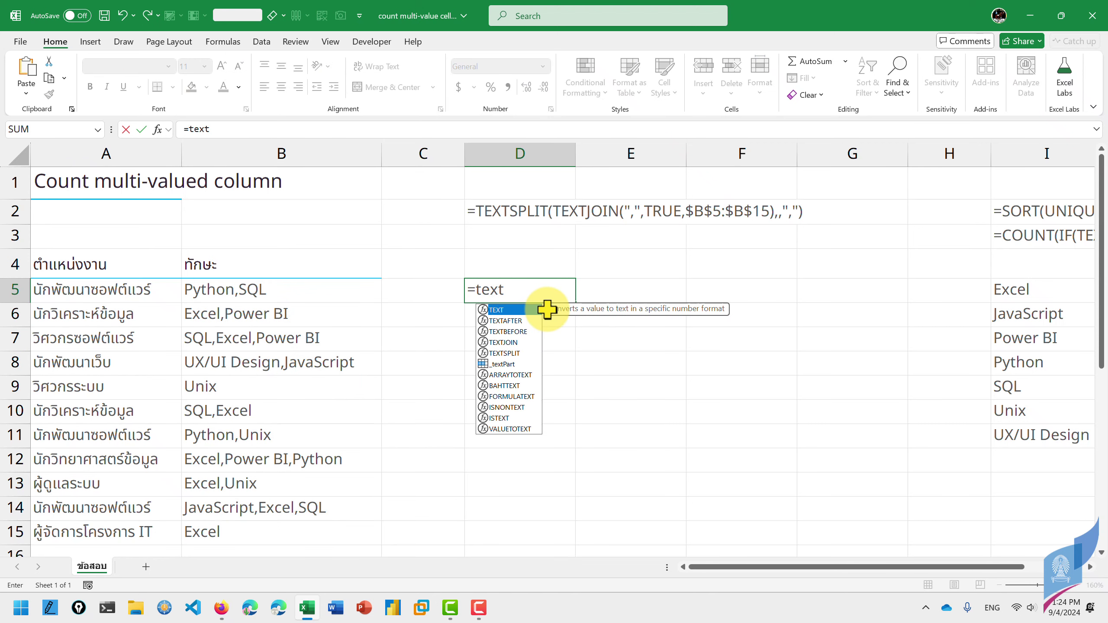
type("j")
key("Tab")
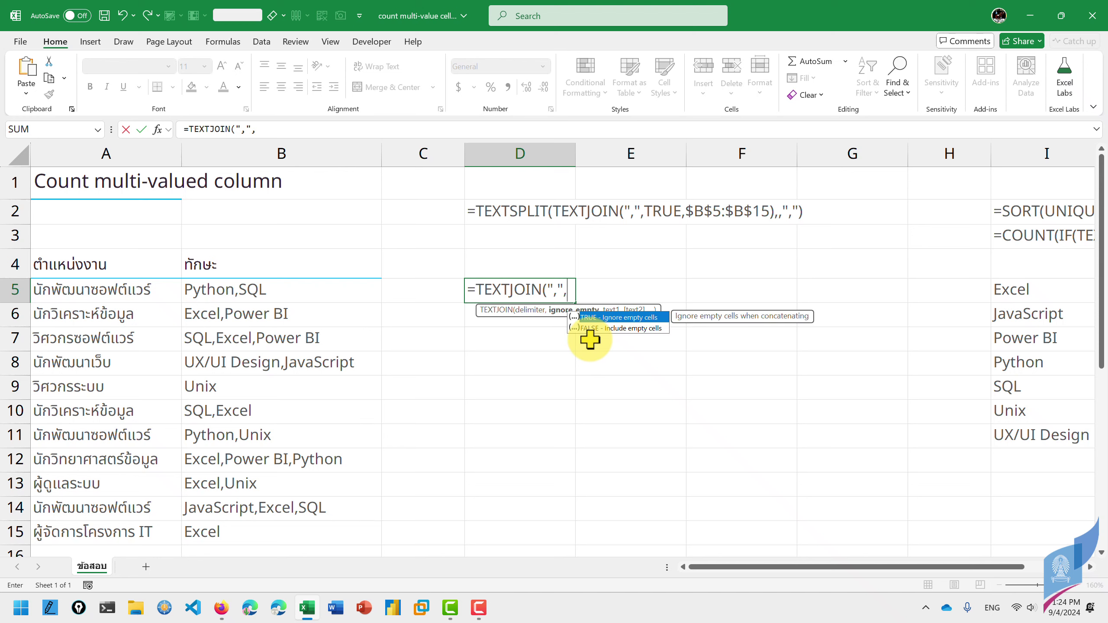
key("Tab")
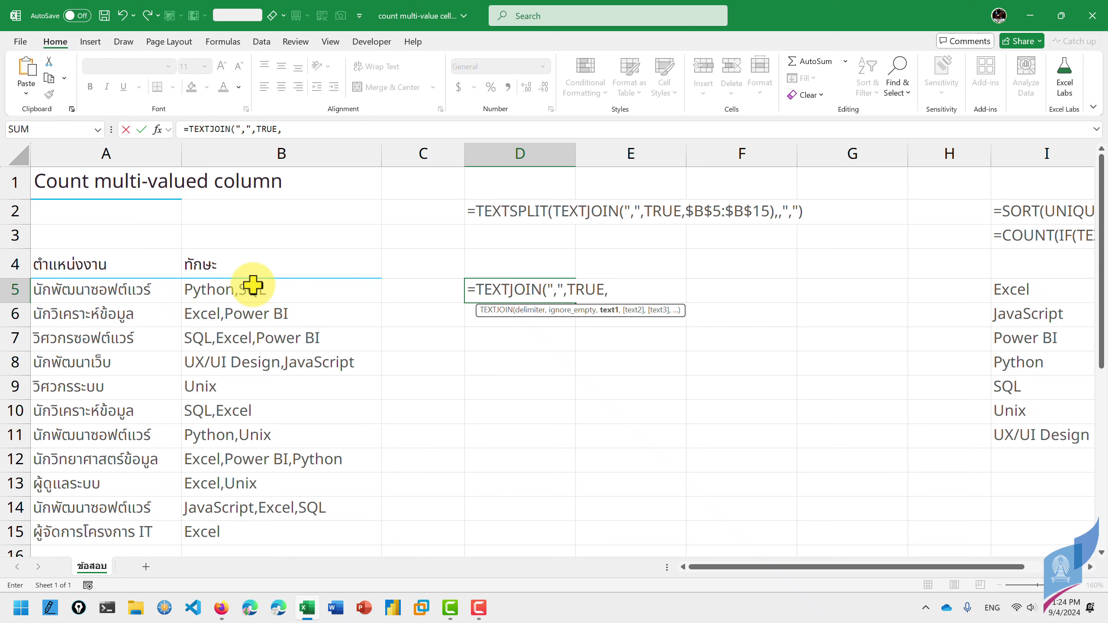
left_click(218, 289)
left_click_drag(237, 533, 230, 532)
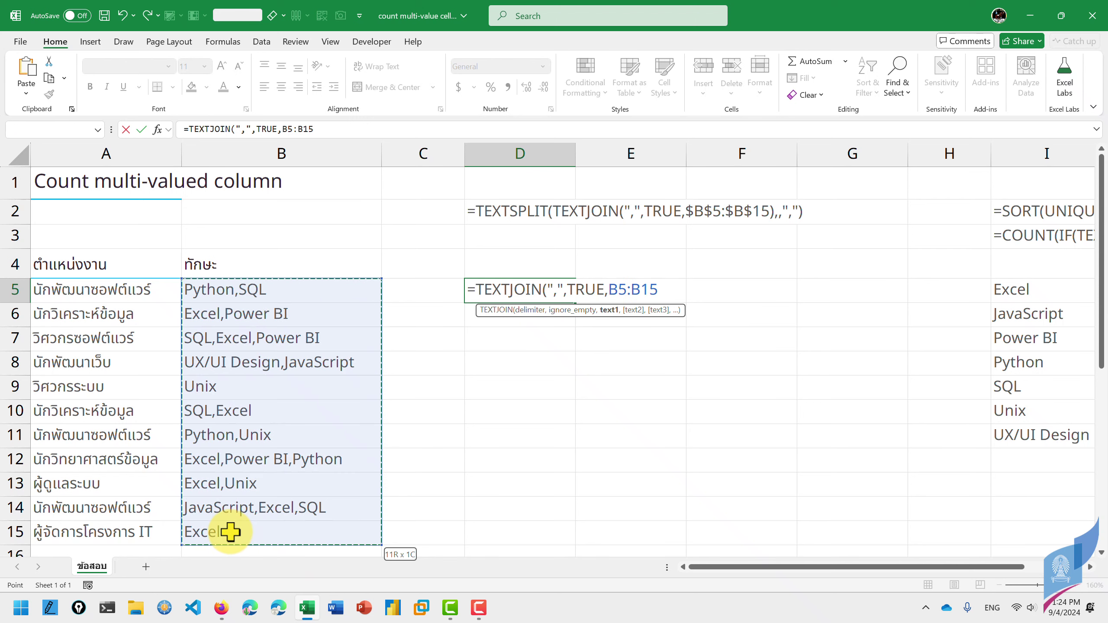
type(")")
key("Return")
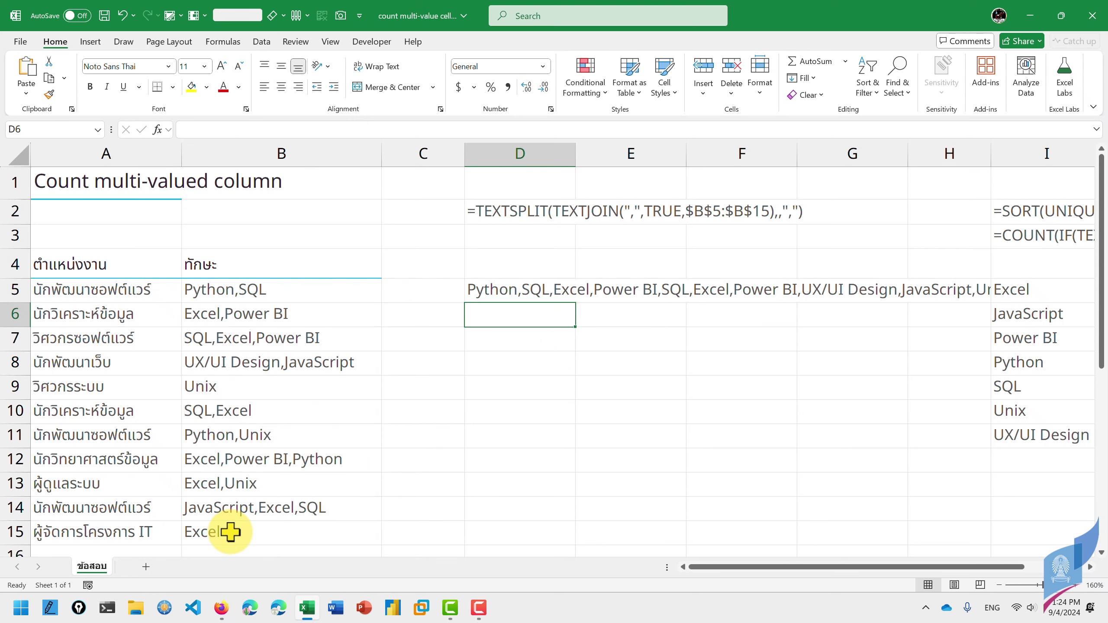
- Wrap the D5 formula in TEXTSPLIT with an empty column delimiter and a comma as row delimiter, listing each skill on its own row
key("Up")
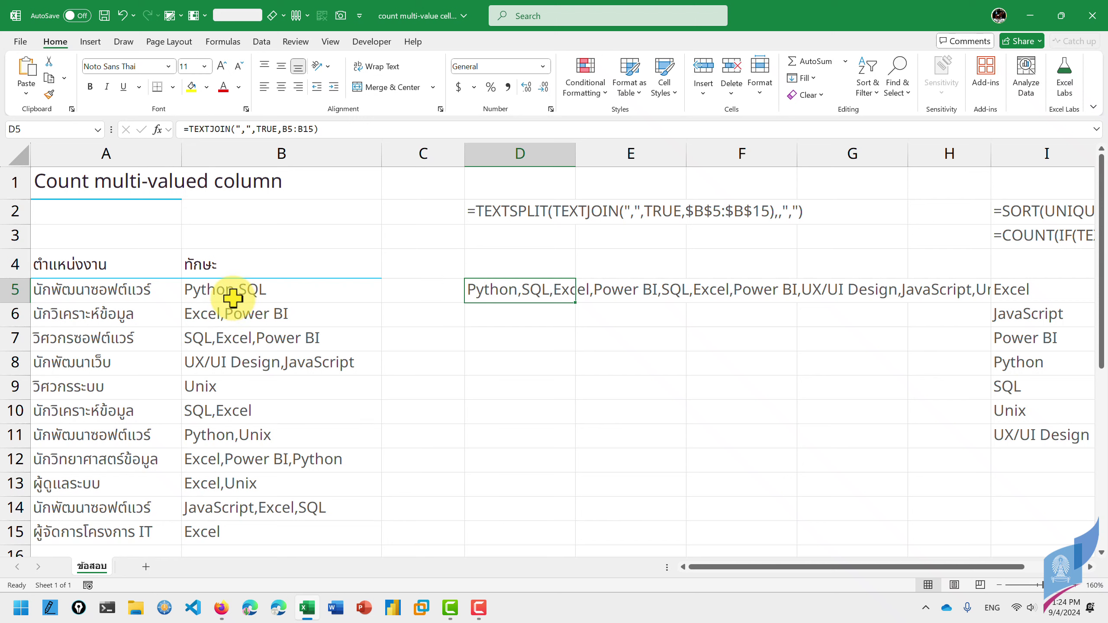
left_click_drag(212, 289, 220, 528)
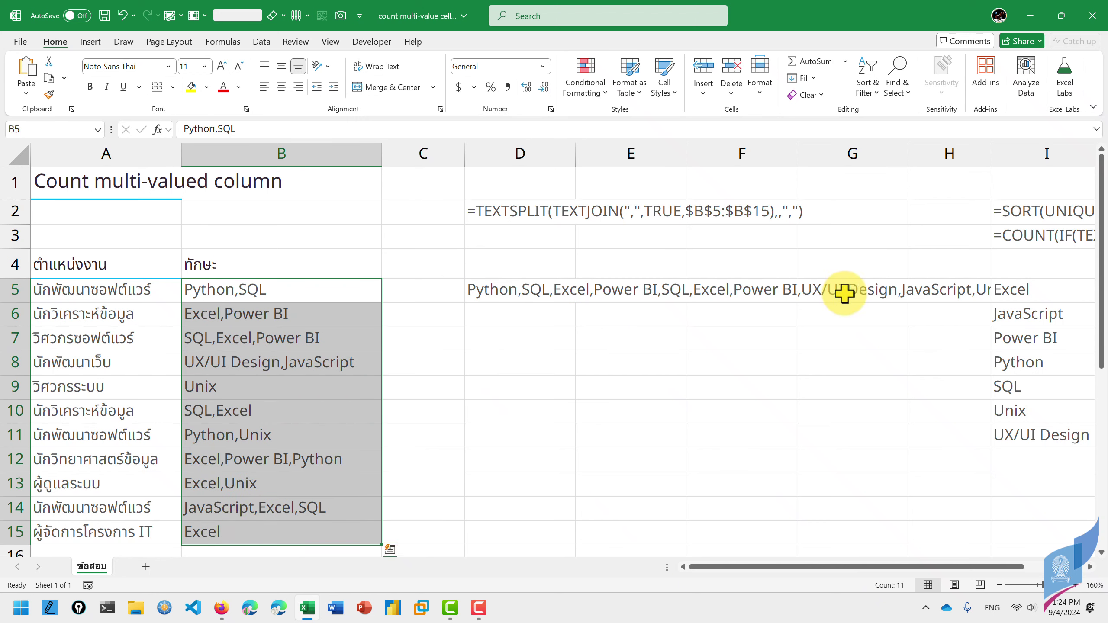
left_click(521, 289)
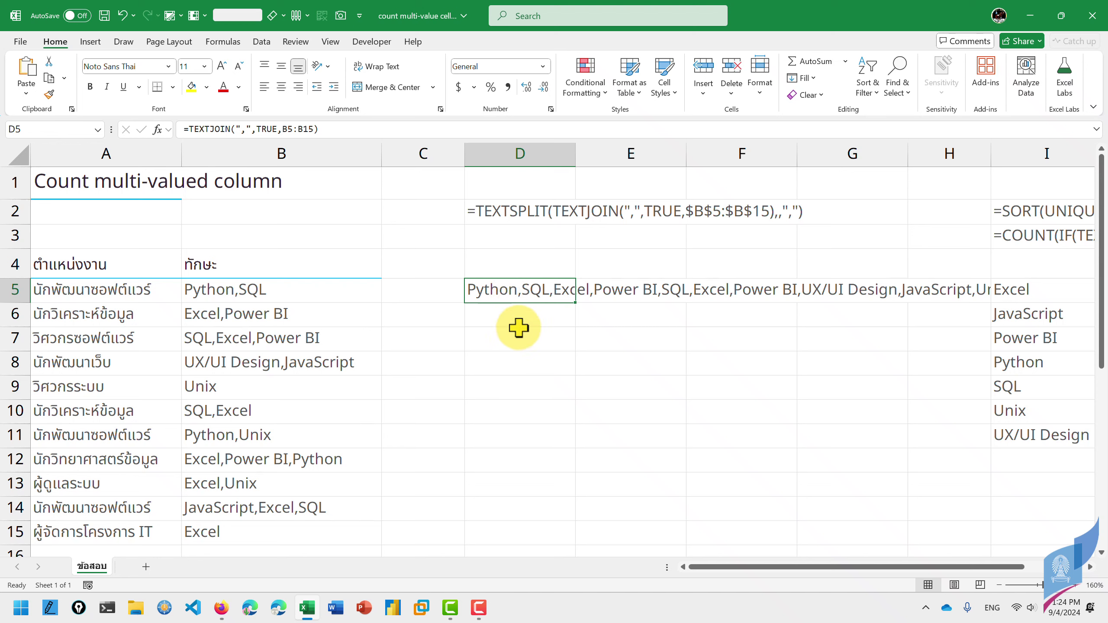
key("F2")
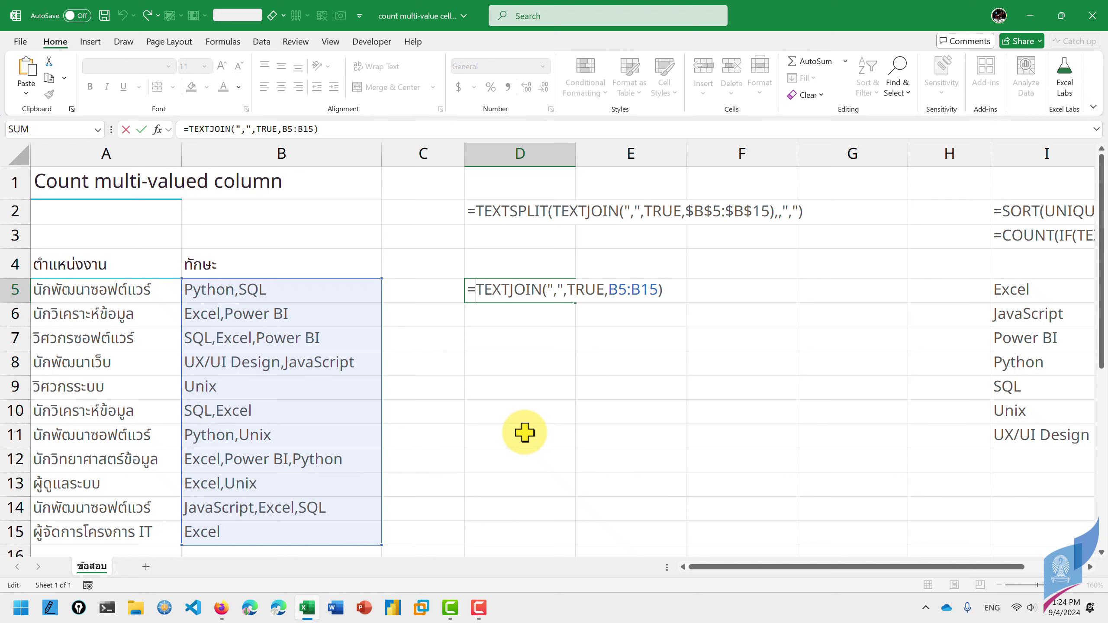
type("textspli")
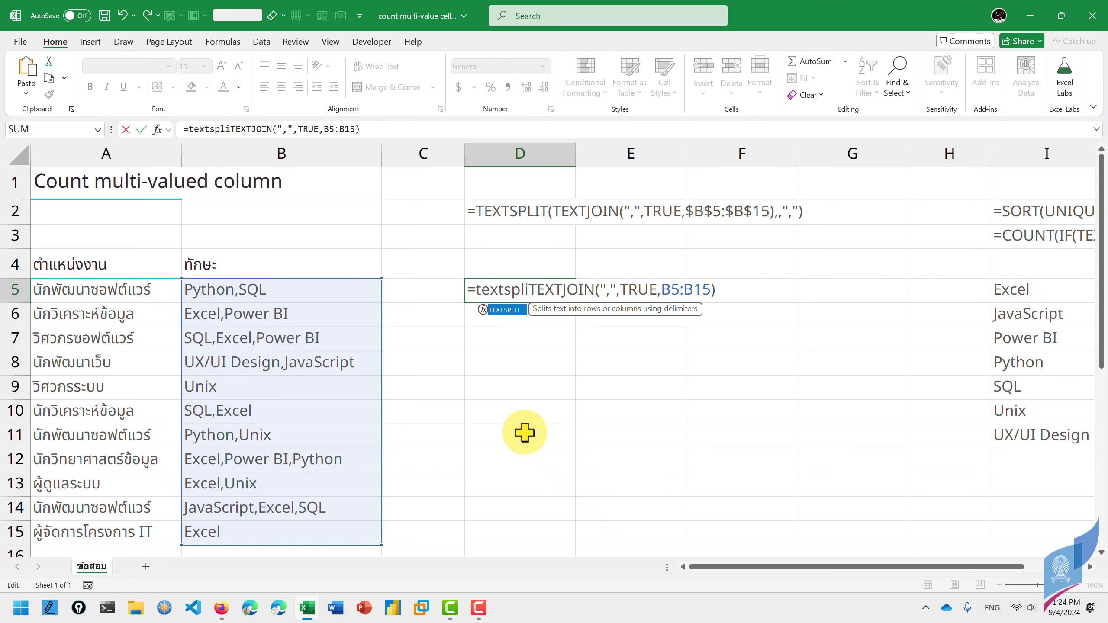
type("t(")
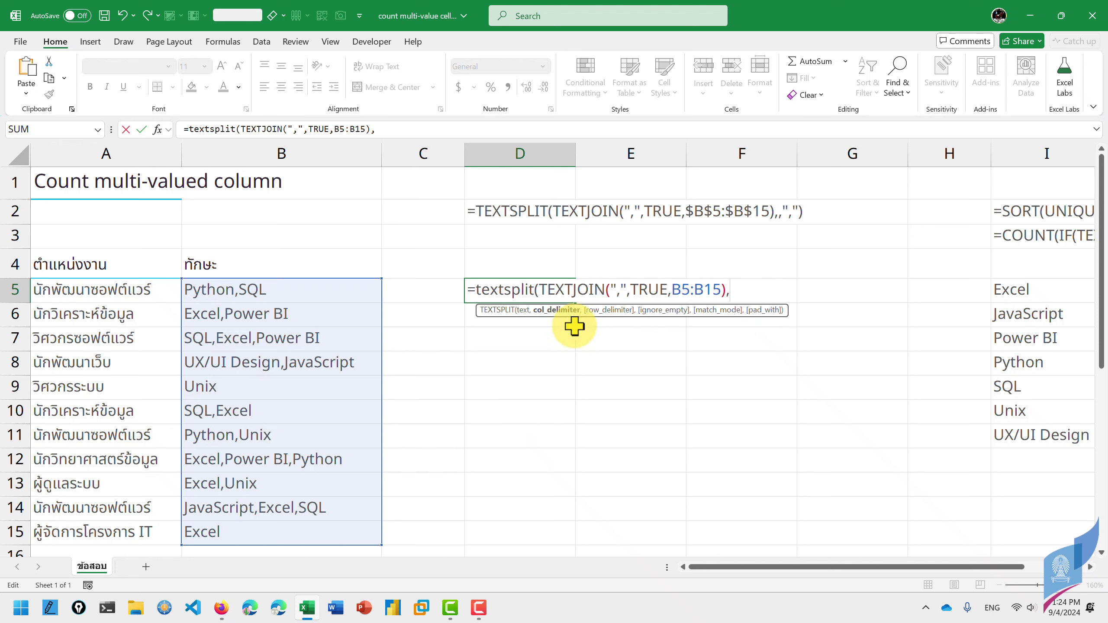
type(",\",")
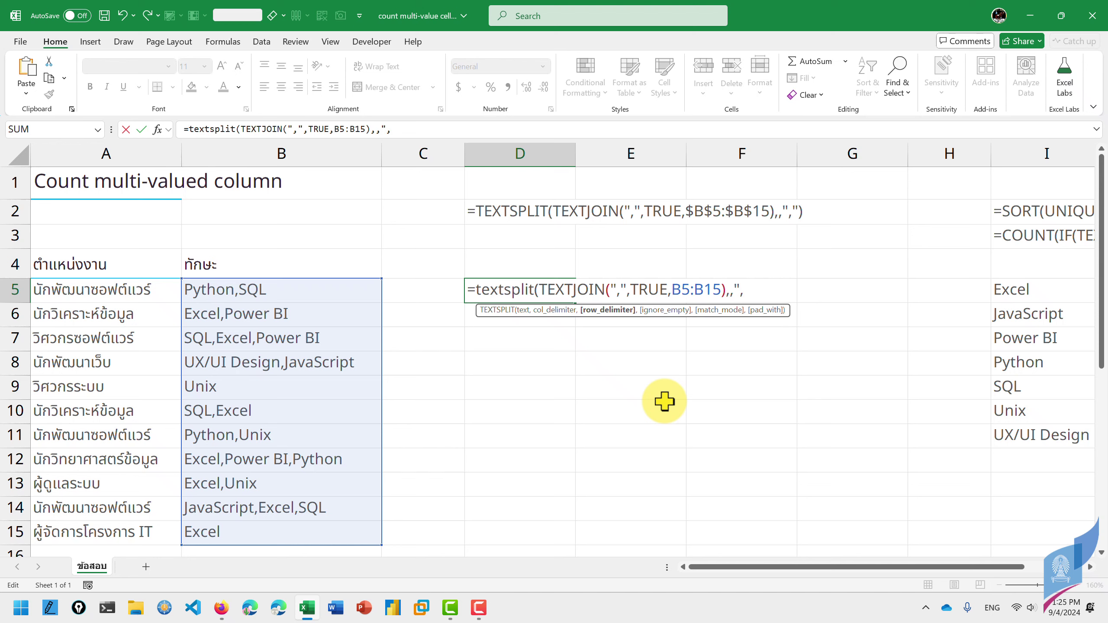
type("\")")
key("Return")
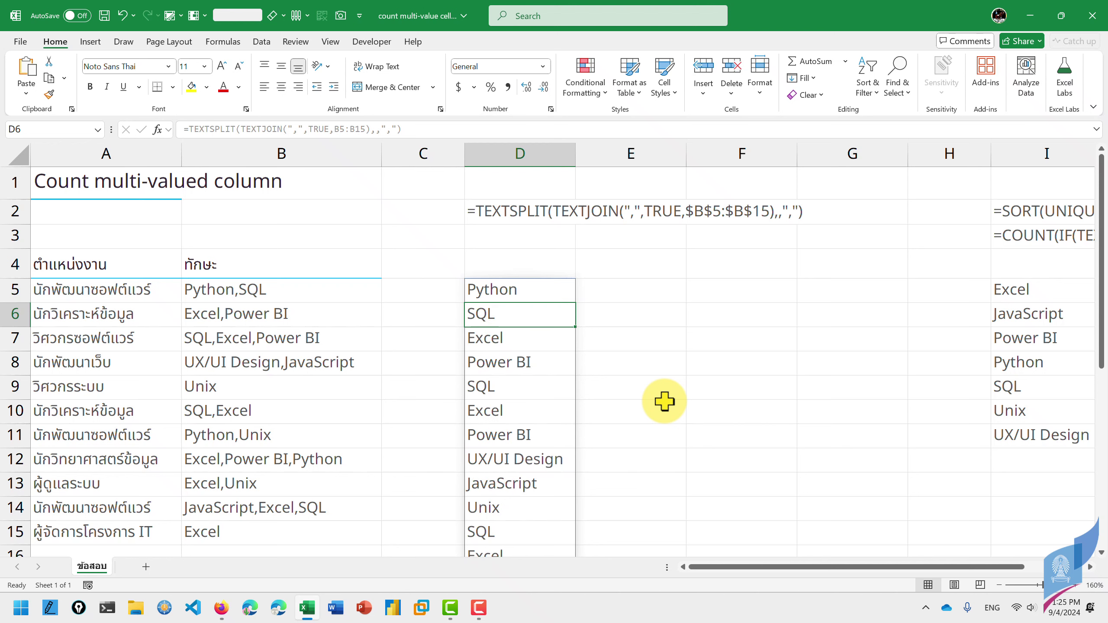
- Enter =UNIQUE(D5#) in F5 to list the distinct skills from the spilled range
left_click(499, 289)
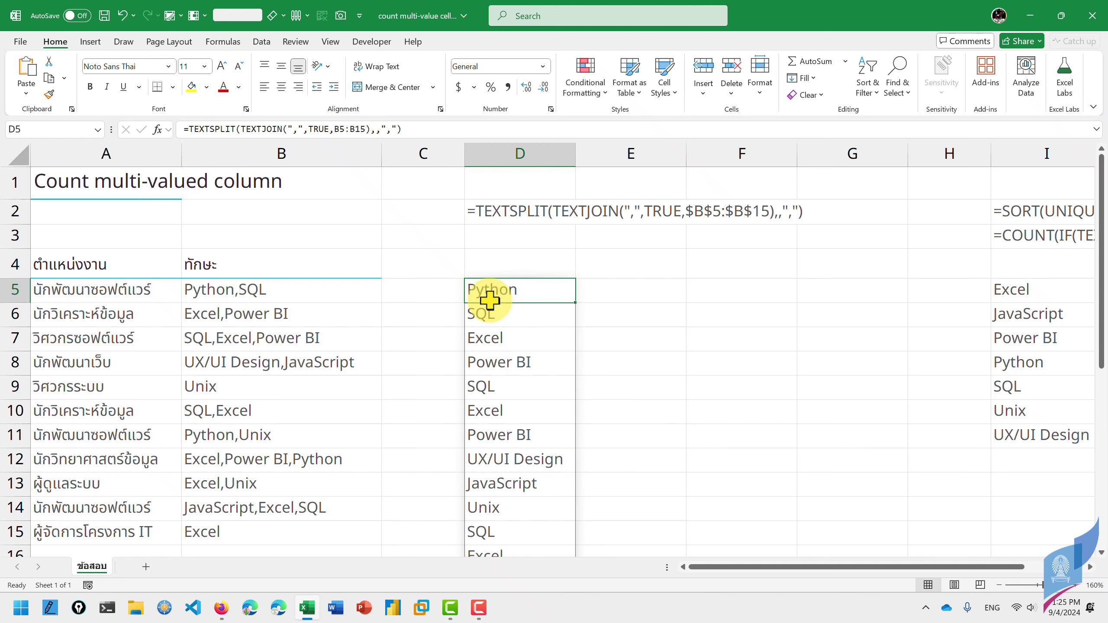
left_click(253, 291)
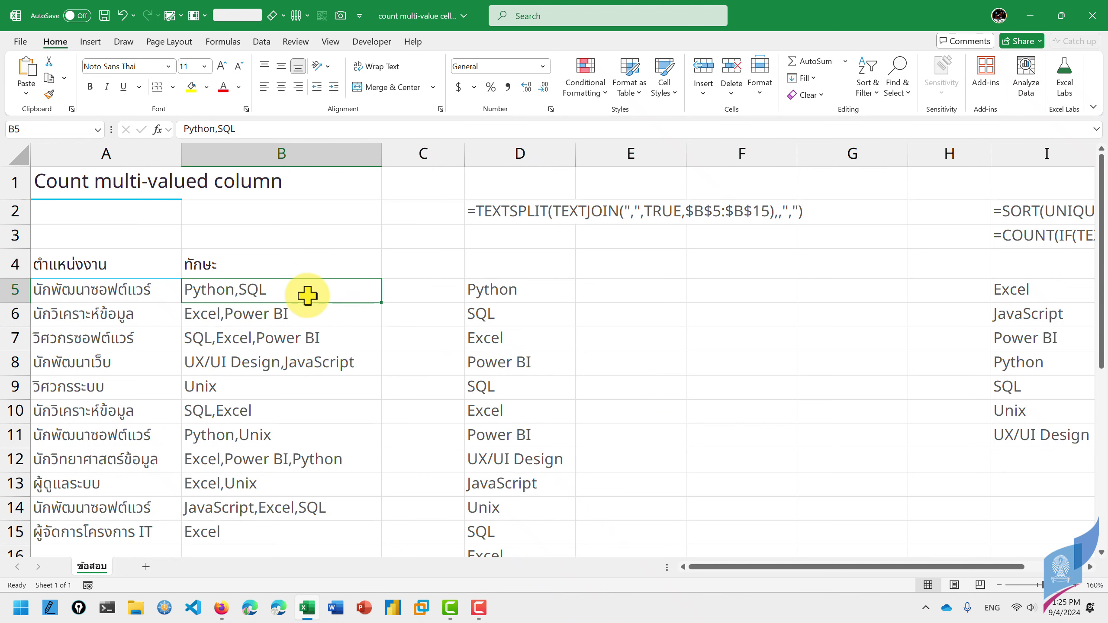
left_click(506, 295)
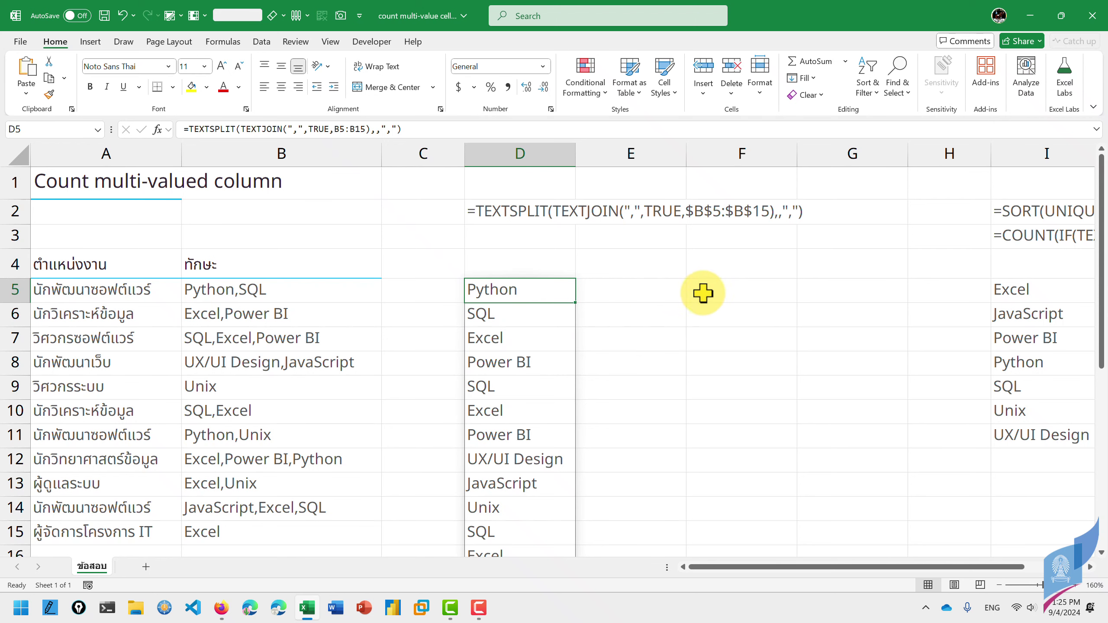
left_click(741, 293)
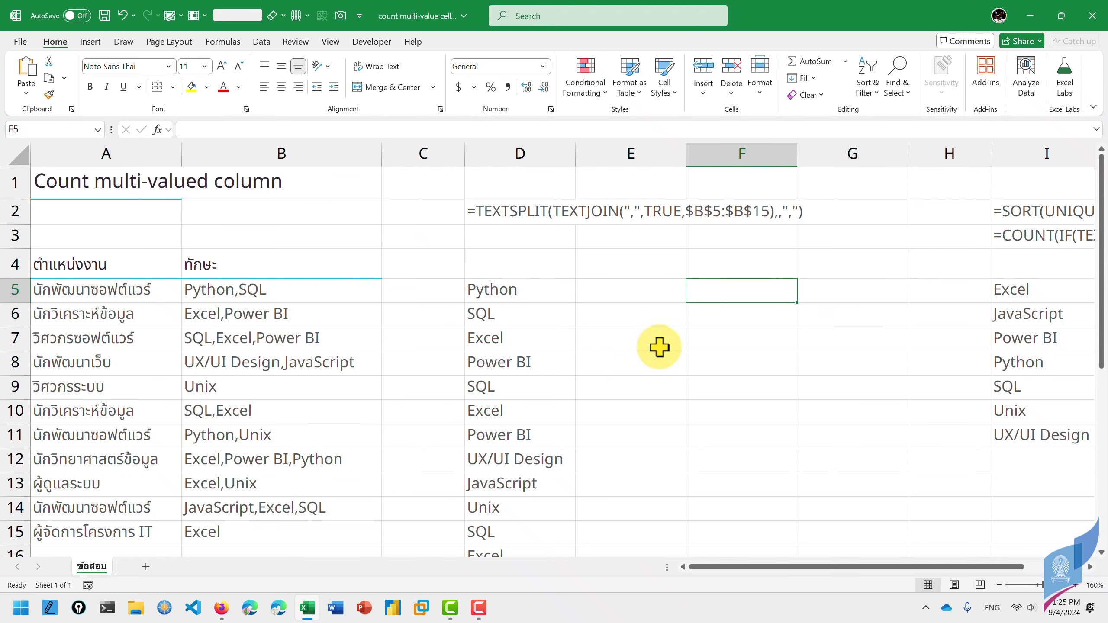
type("=u")
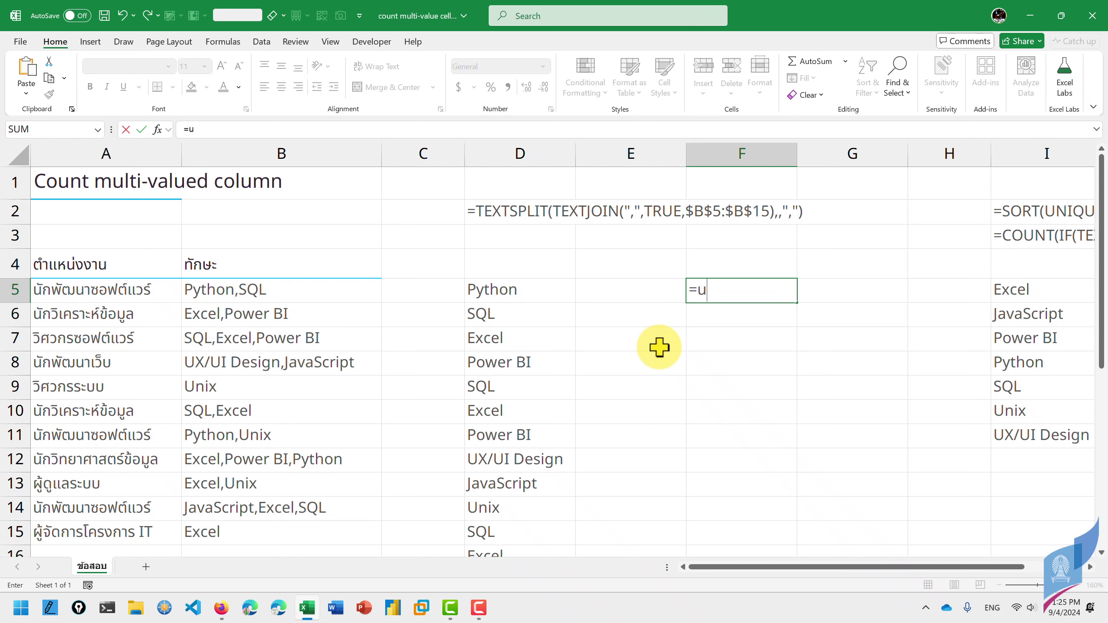
key("Down")
key("Down")
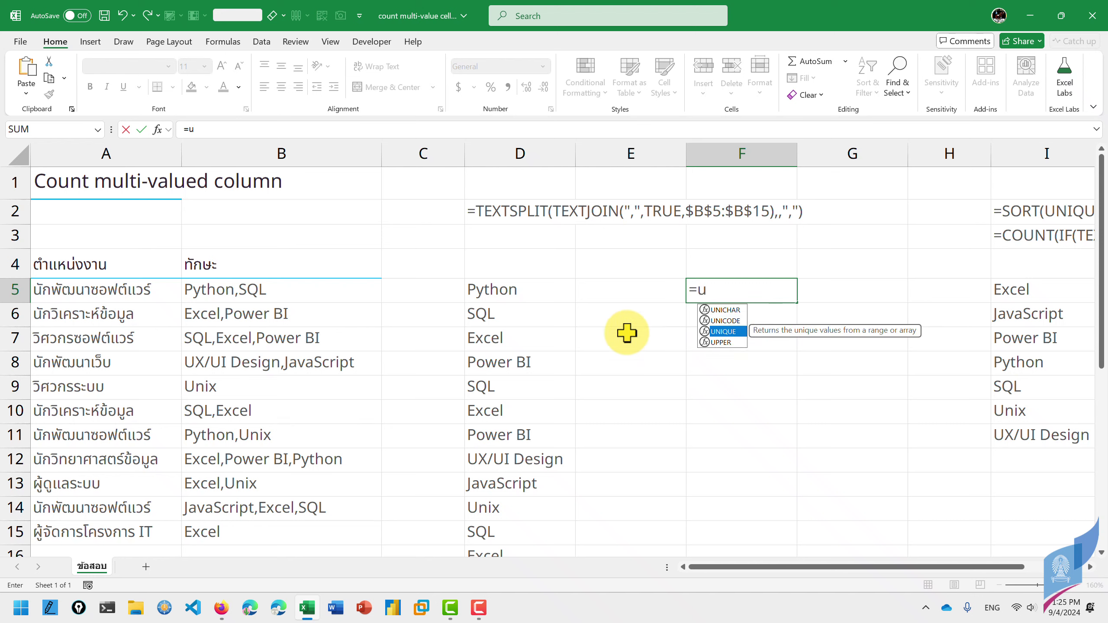
key("Tab")
left_click(499, 289)
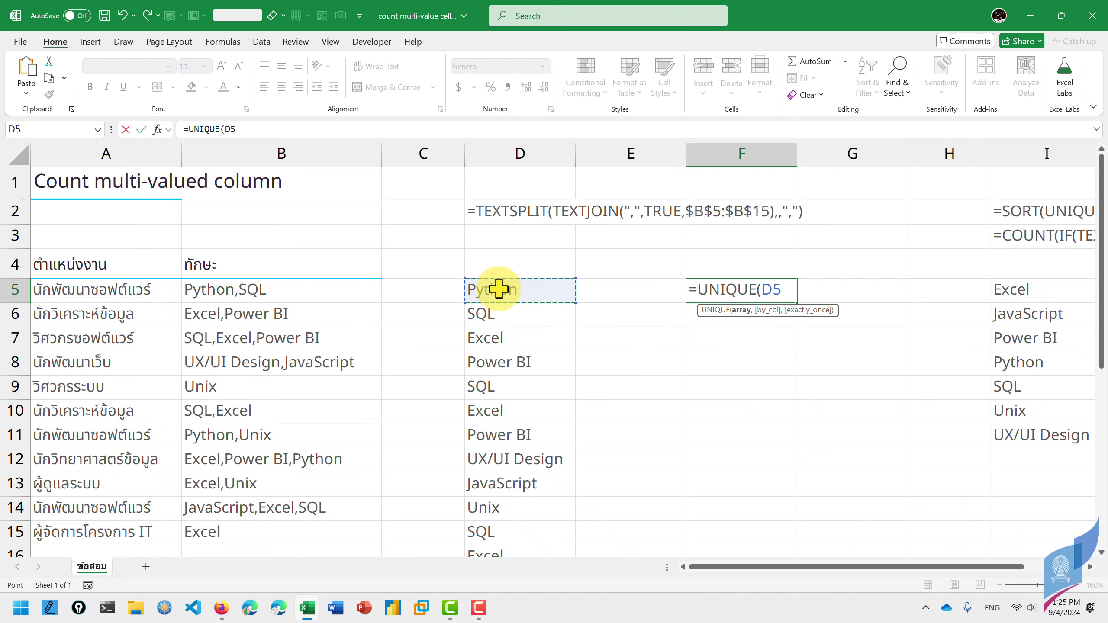
type("#")
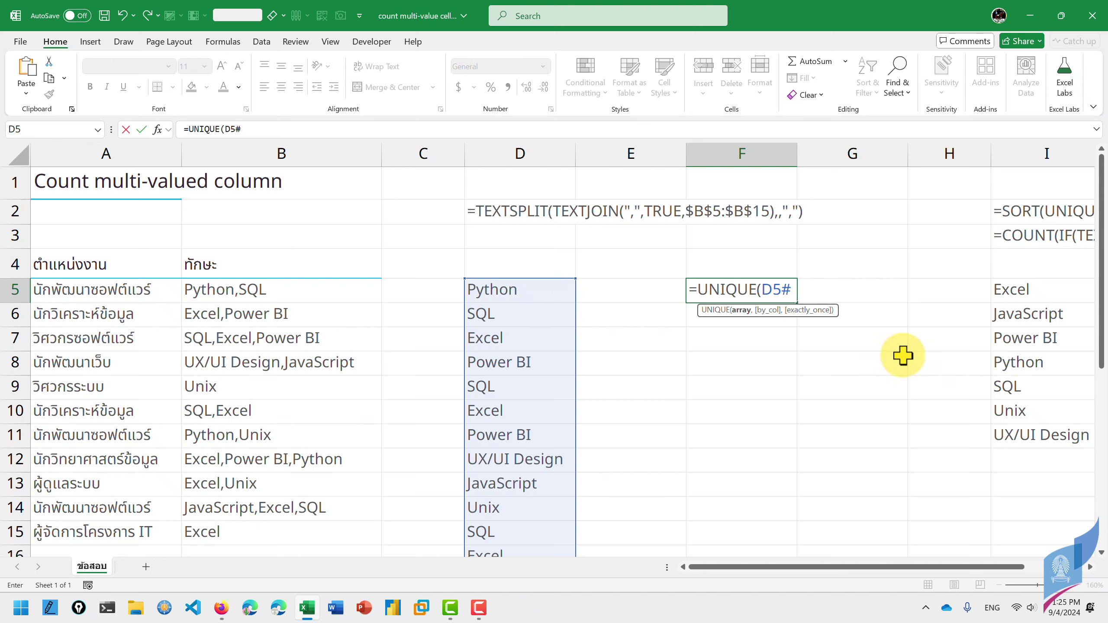
key("Return")
- Compare the original skills in B5:B15 with the split list in column D and the unique list in F5:F11
left_click(726, 291)
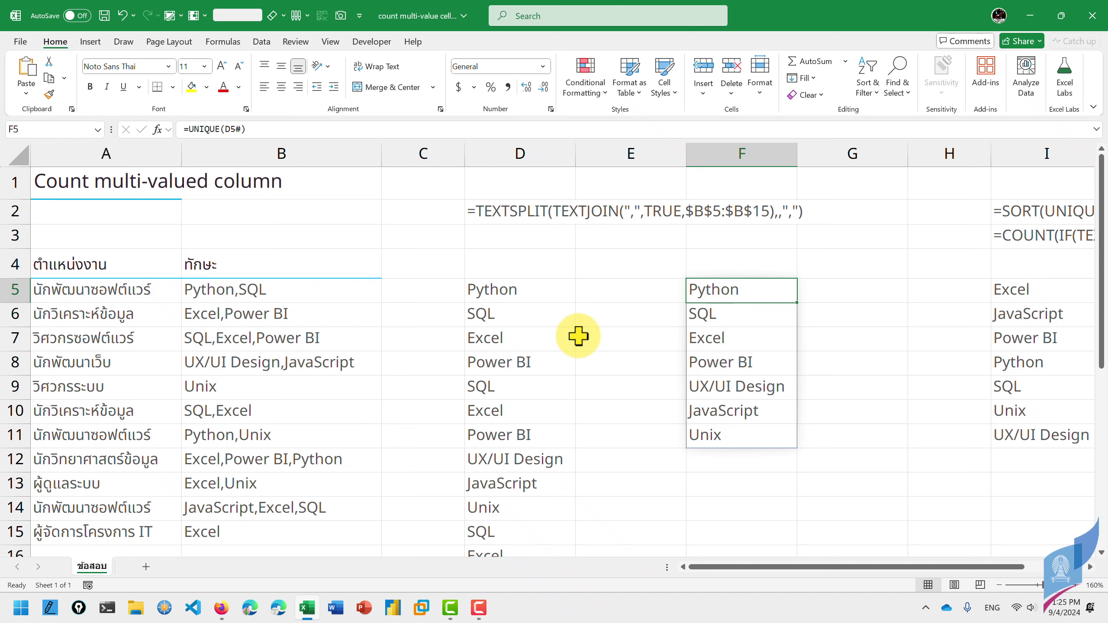
left_click_drag(200, 295, 239, 522)
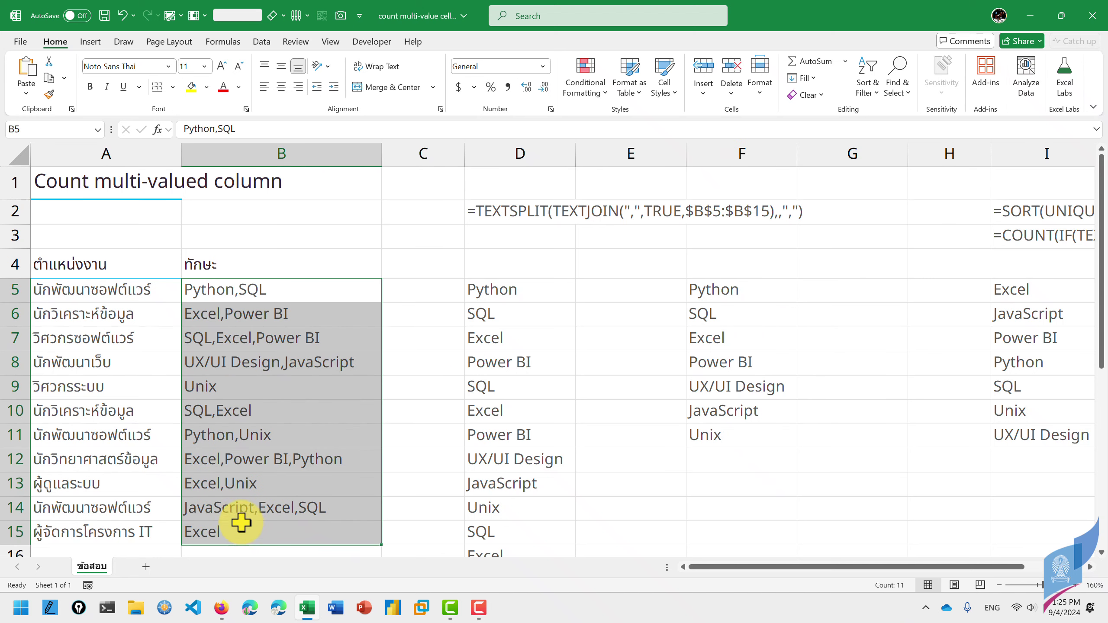
left_click(525, 291)
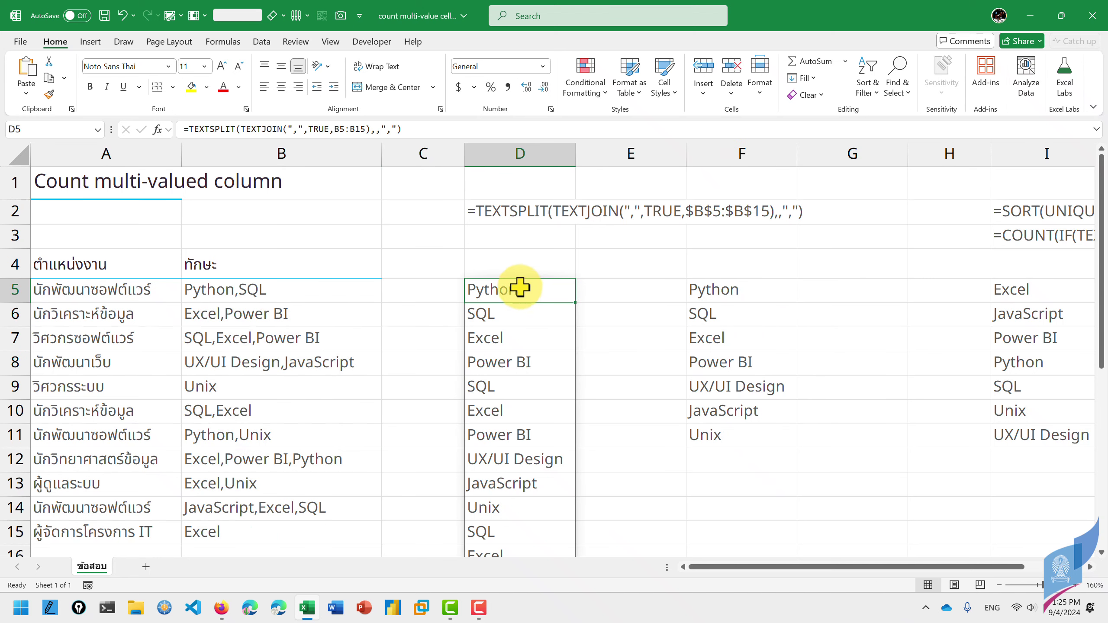
left_click(750, 295)
left_click(718, 435, "shift")
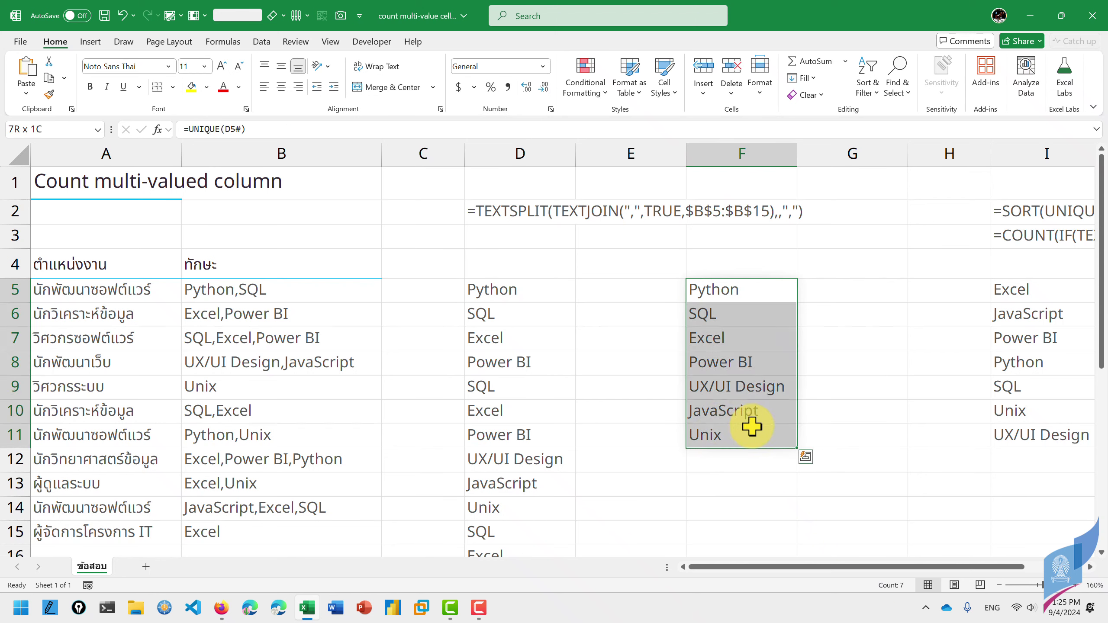
left_click(742, 291)
left_click(844, 294)
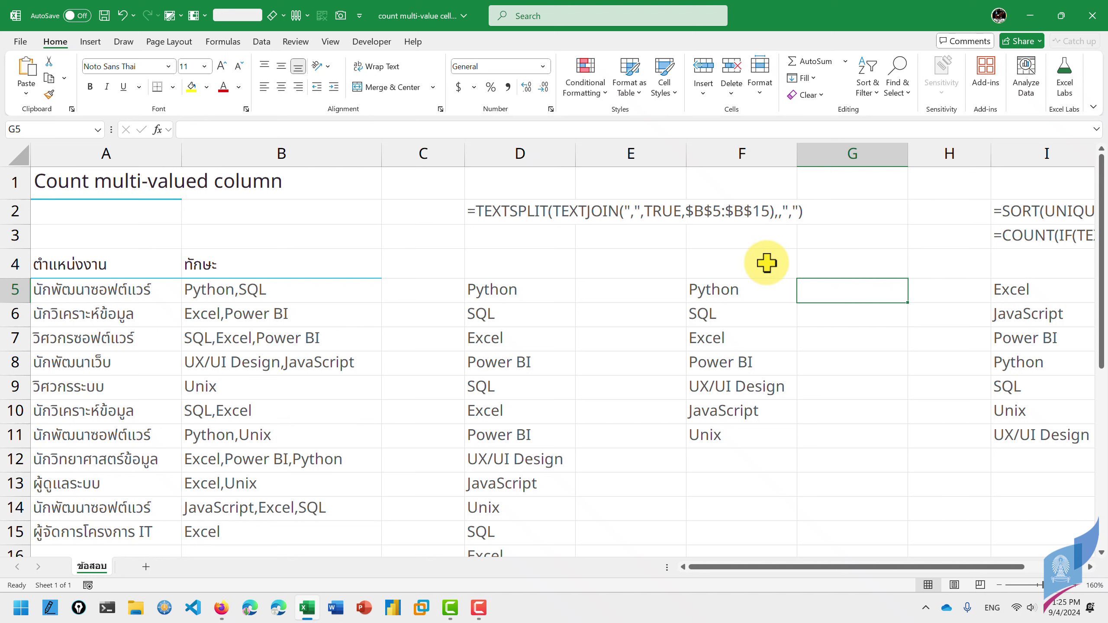
left_click(725, 290)
left_click(725, 323)
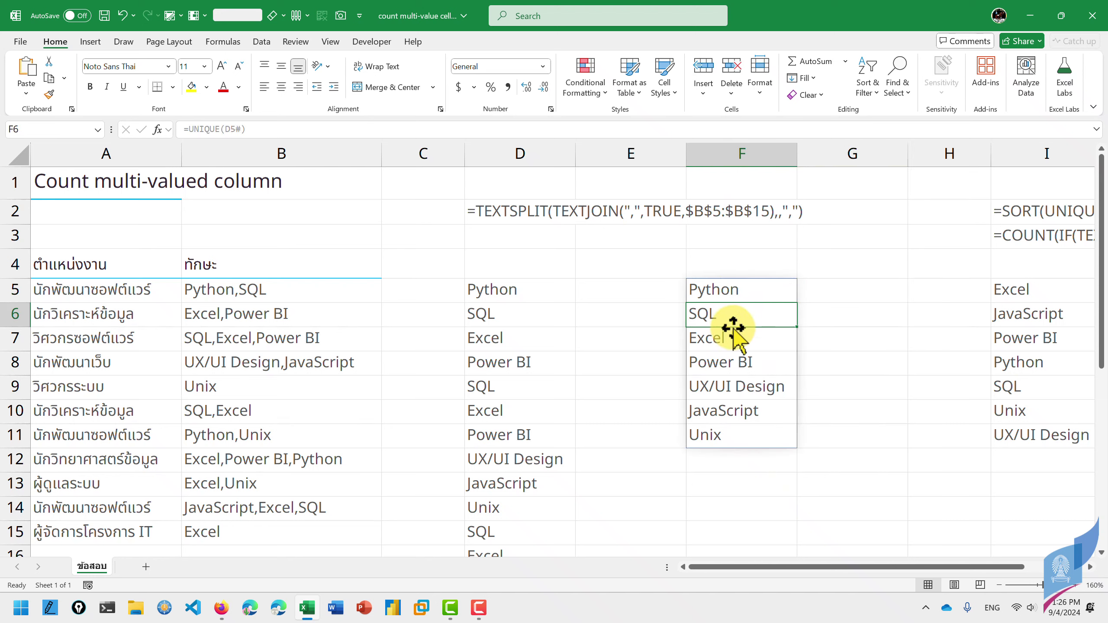
- Enter =COUNTIFS($D$5#,F5) in G5, with the spilled skill range as an absolute reference
left_click(820, 292)
type("=")
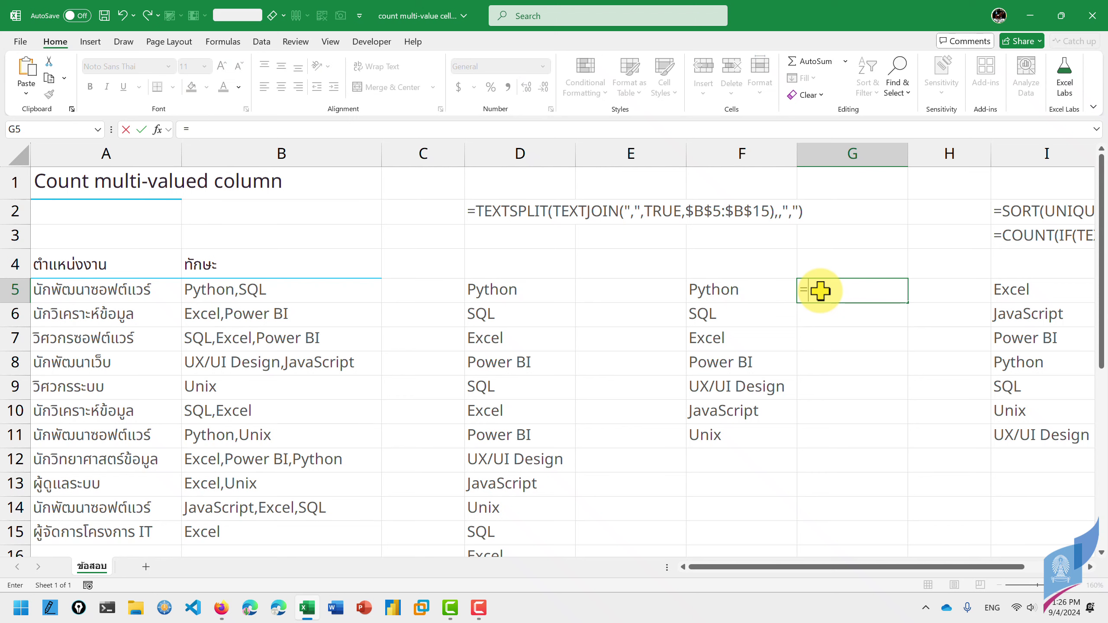
type("countifs(")
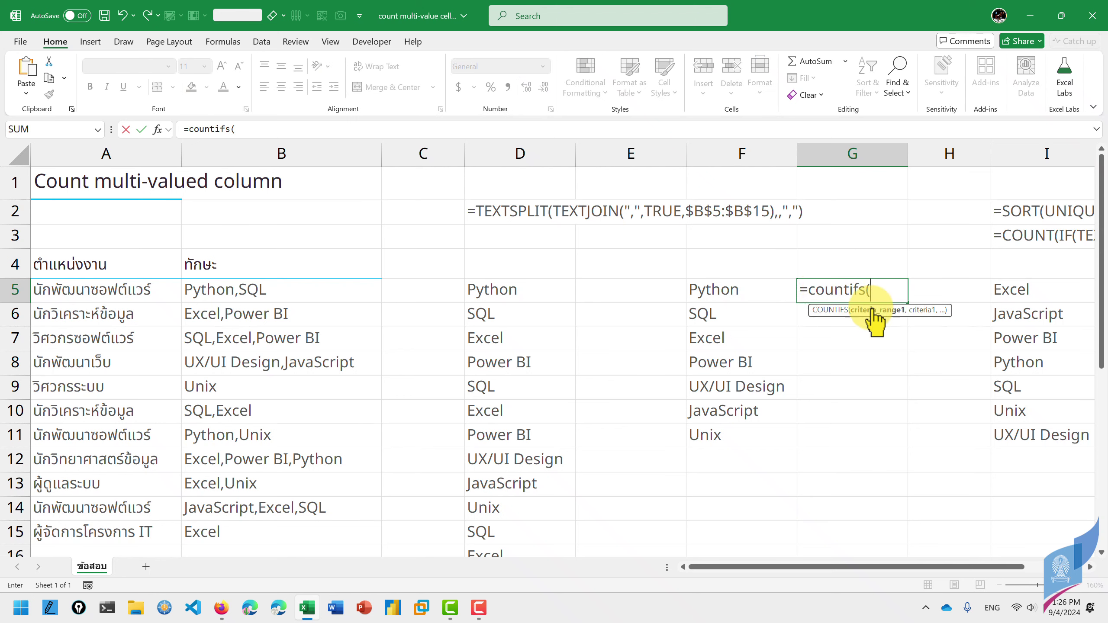
left_click(511, 294)
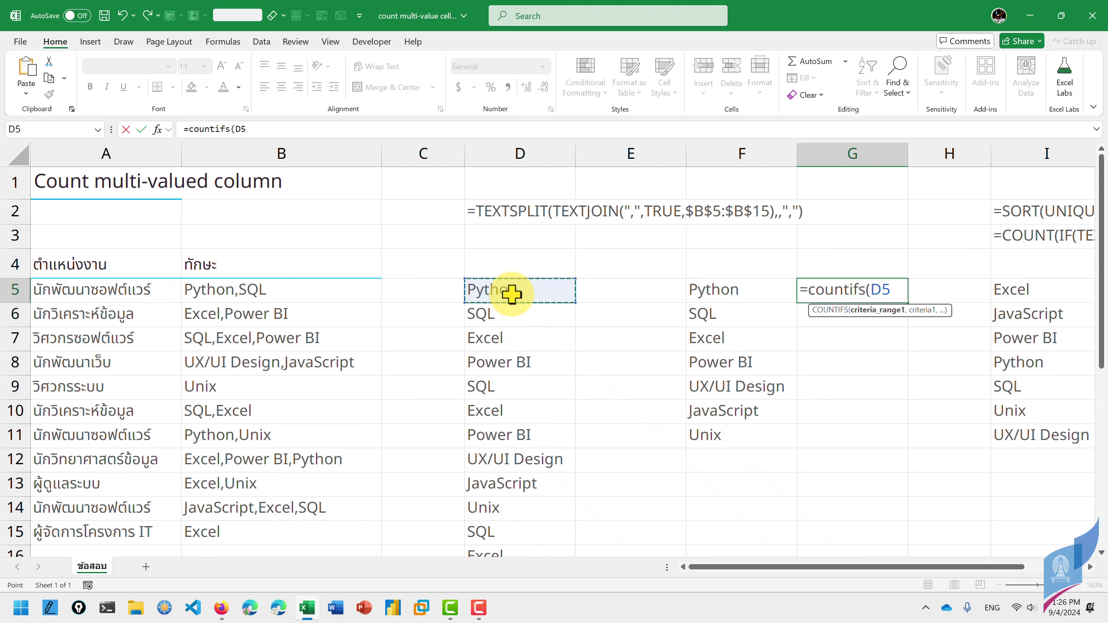
type("#")
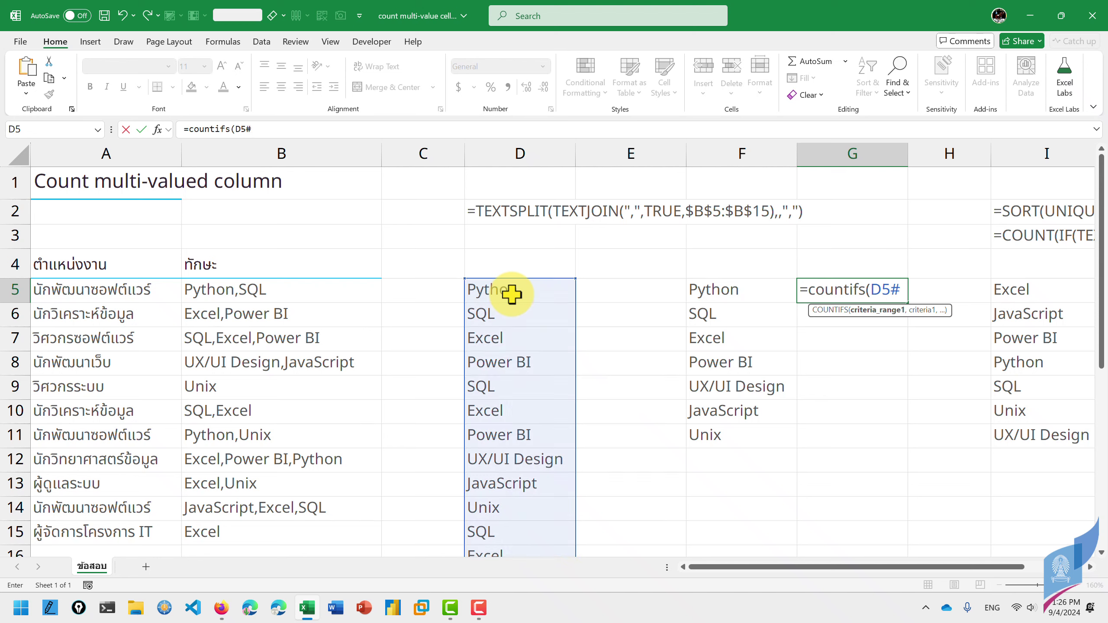
type(",")
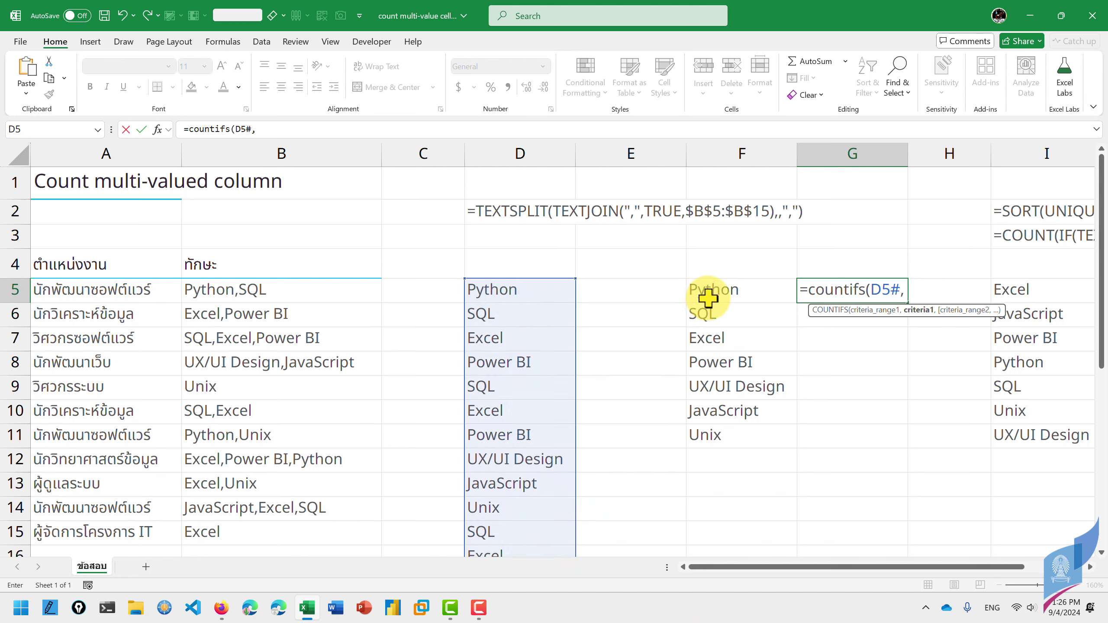
left_click(721, 289)
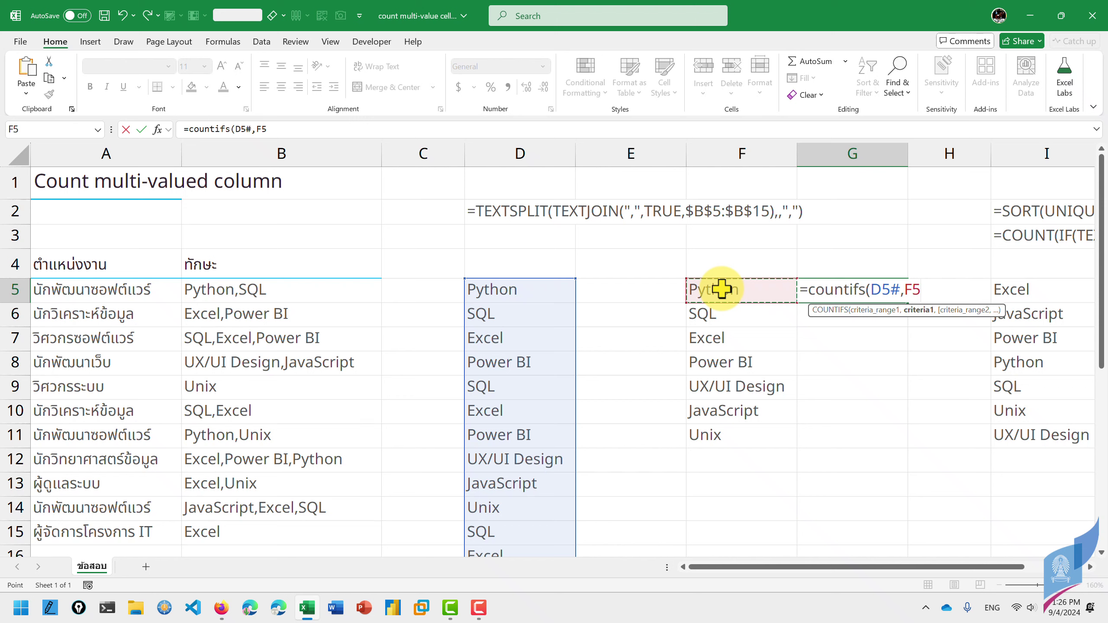
type(")")
left_click(883, 290)
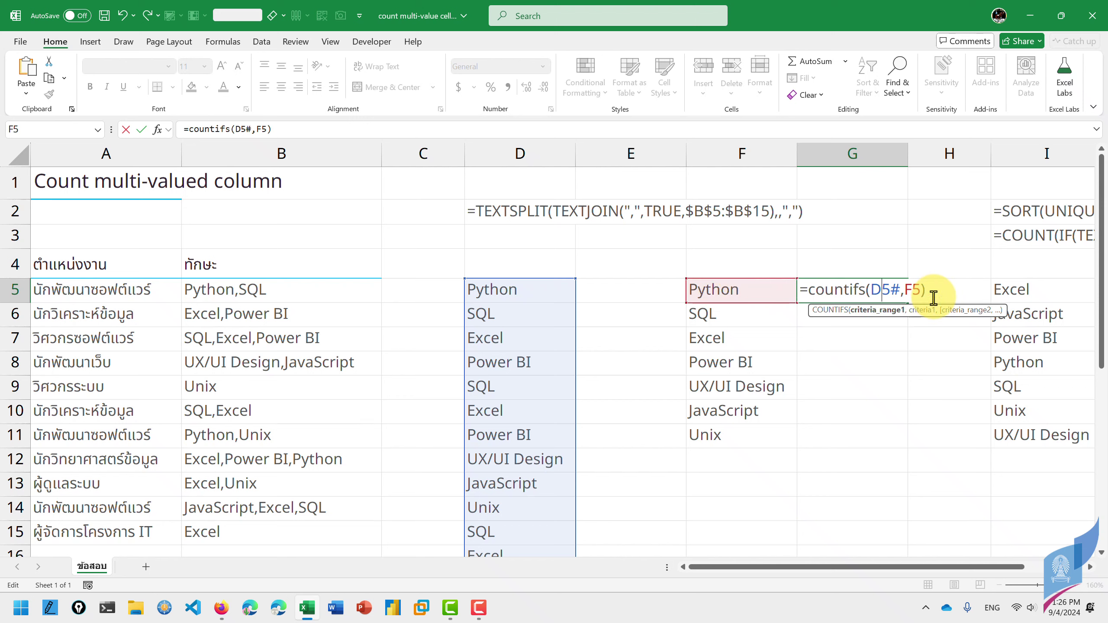
key("F4")
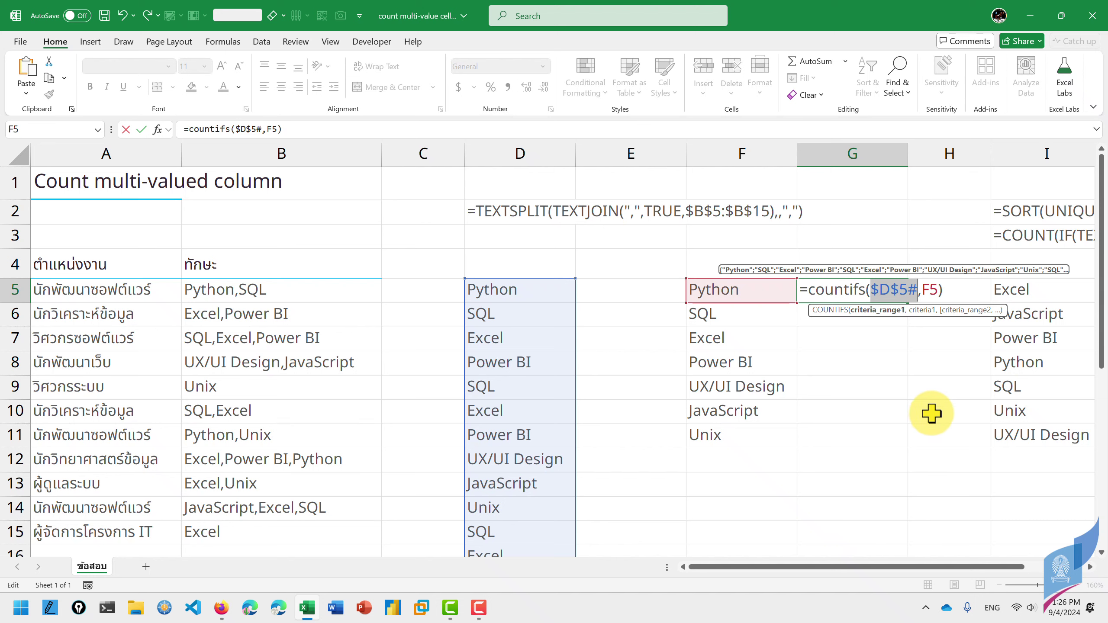
key("Return")
key("Up")
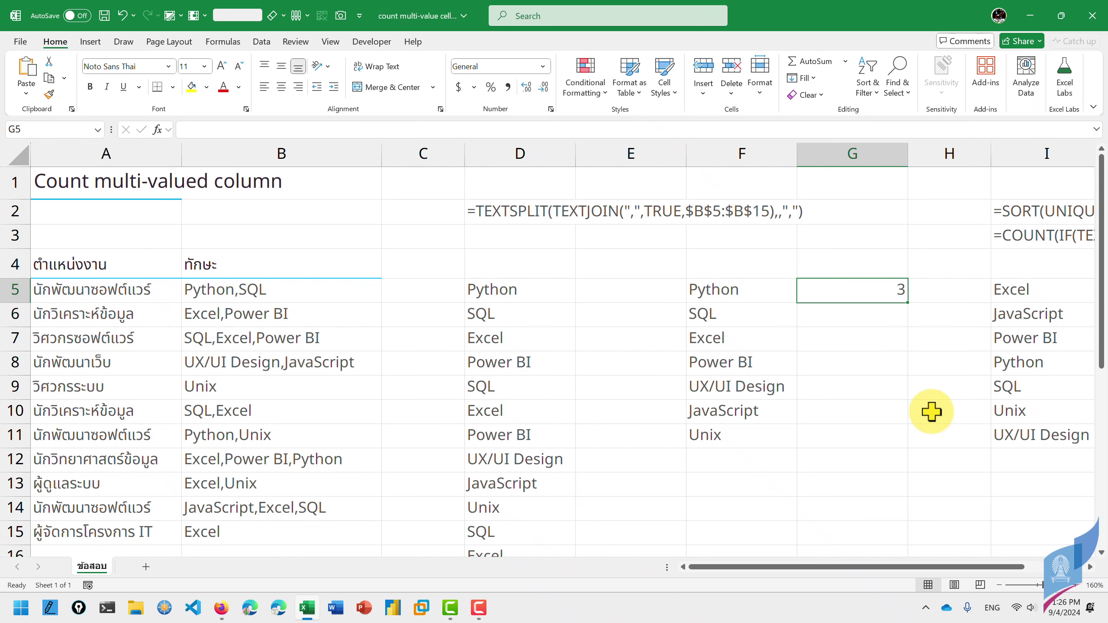
- Fill the COUNTIFS formula from G5 down to G11 so that every distinct skill is counted
key("shift+Down")
key("shift+Down")
key("shift+Down")
key("shift+Down")
key("shift+Down")
key("shift+Down")
key("shift+Down")
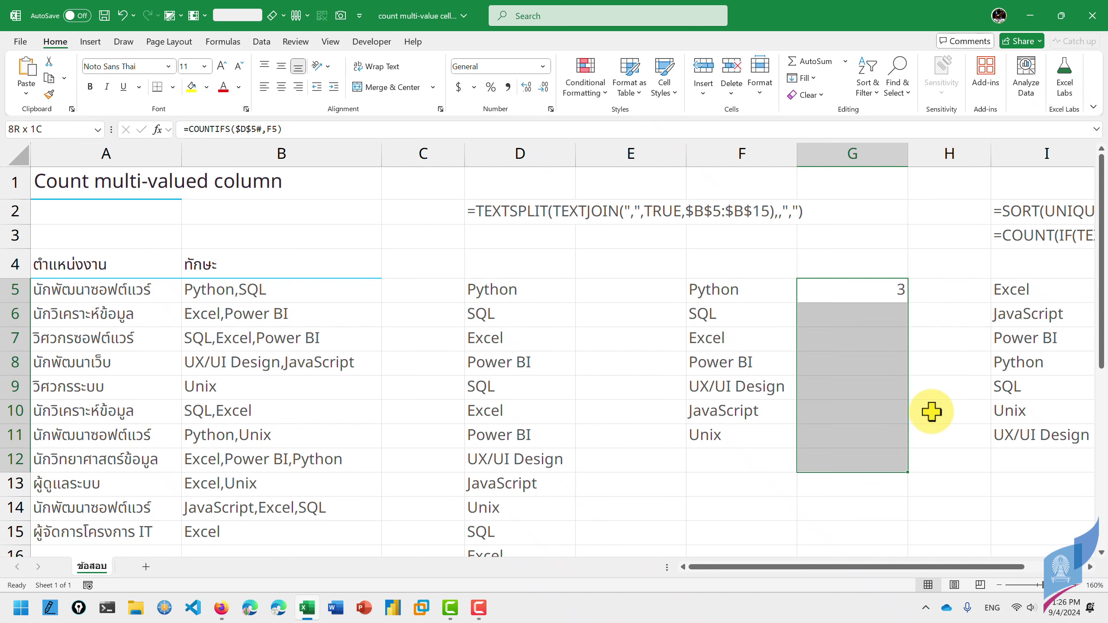
key("shift+Up")
key("ctrl+d")
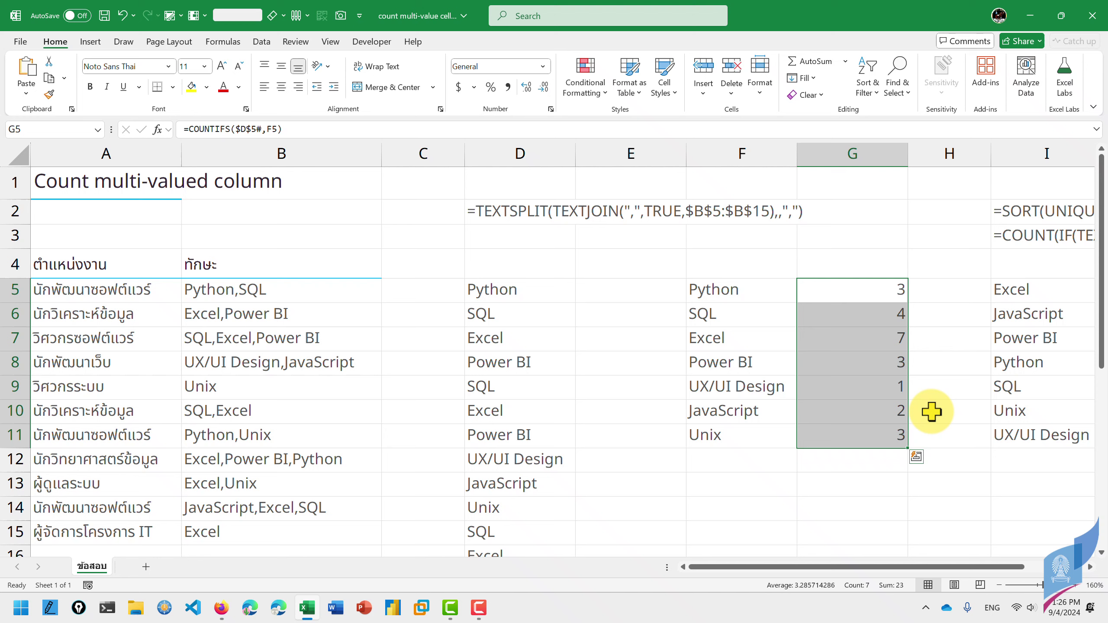
left_click(868, 314)
left_click(861, 344)
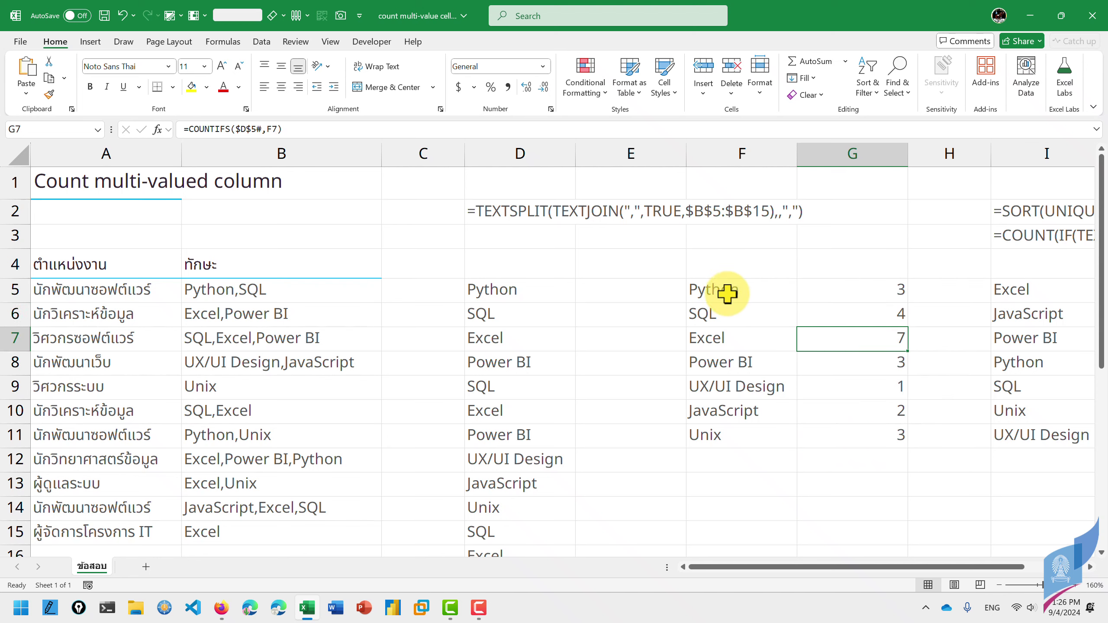
- Wrap the UNIQUE formula in F5 in SORT to list the distinct skills alphabetically: =SORT(UNIQUE(D5#))
left_click(710, 282)
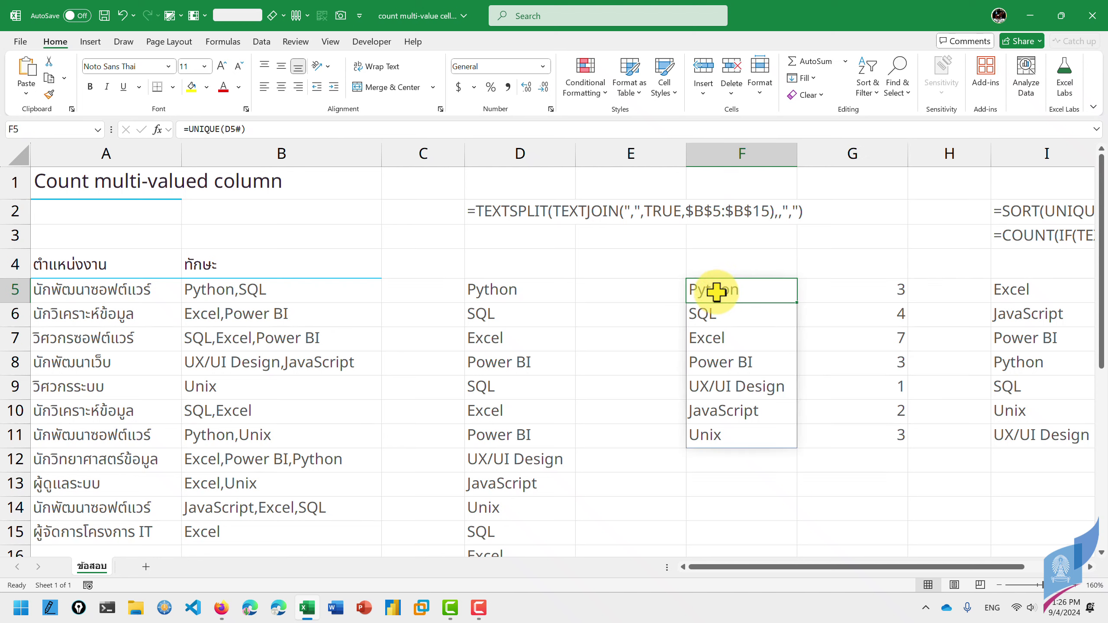
double_click(707, 289)
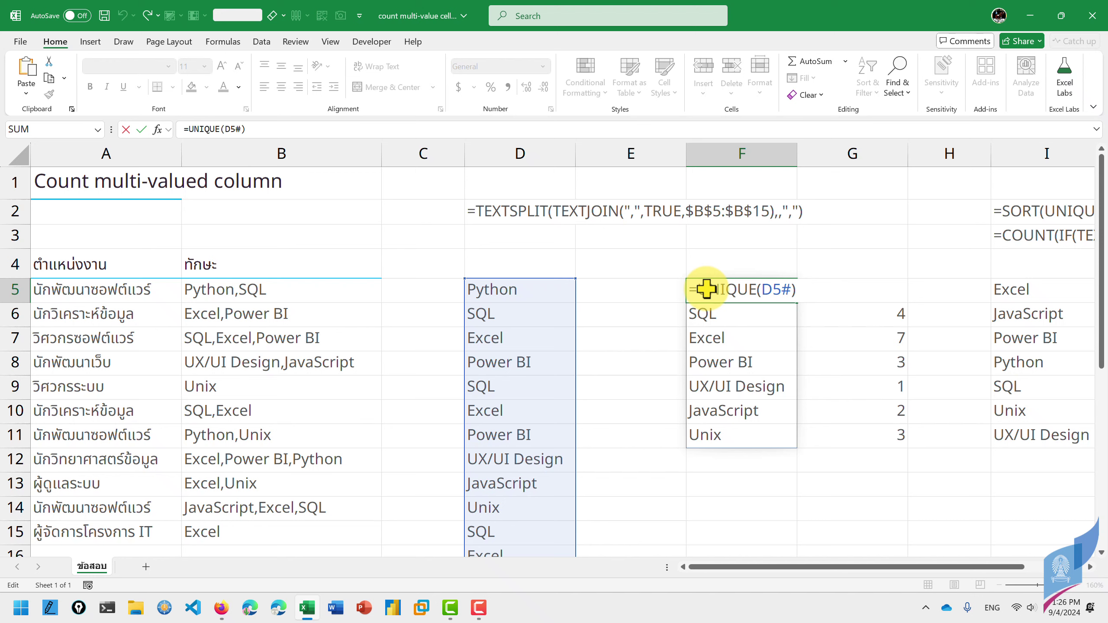
type("sort(")
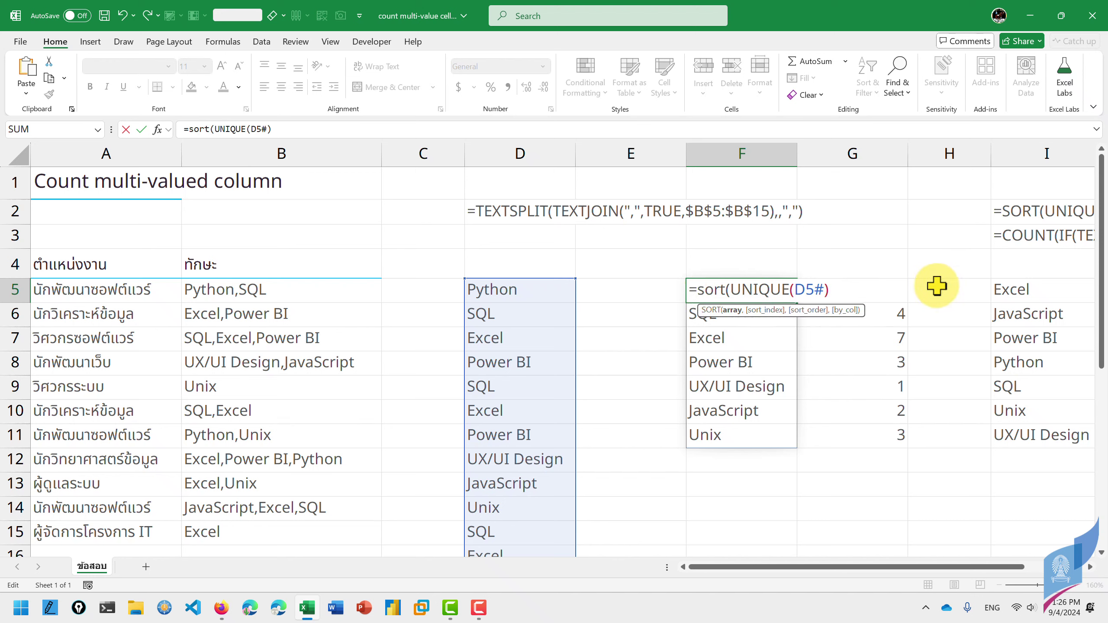
type(")")
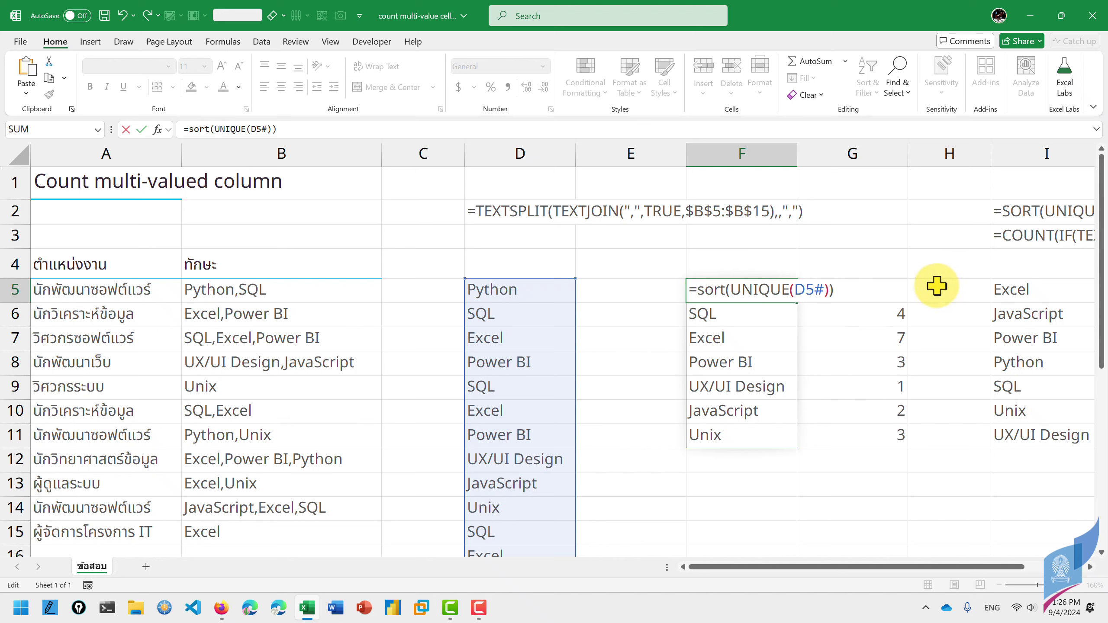
key("Return")
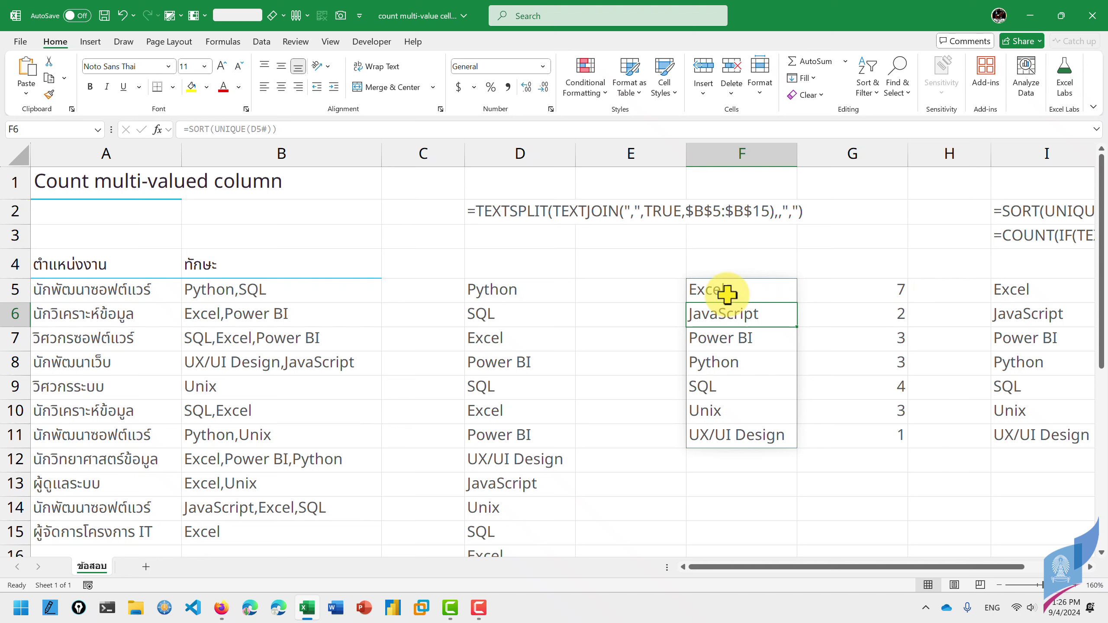
left_click(720, 289)
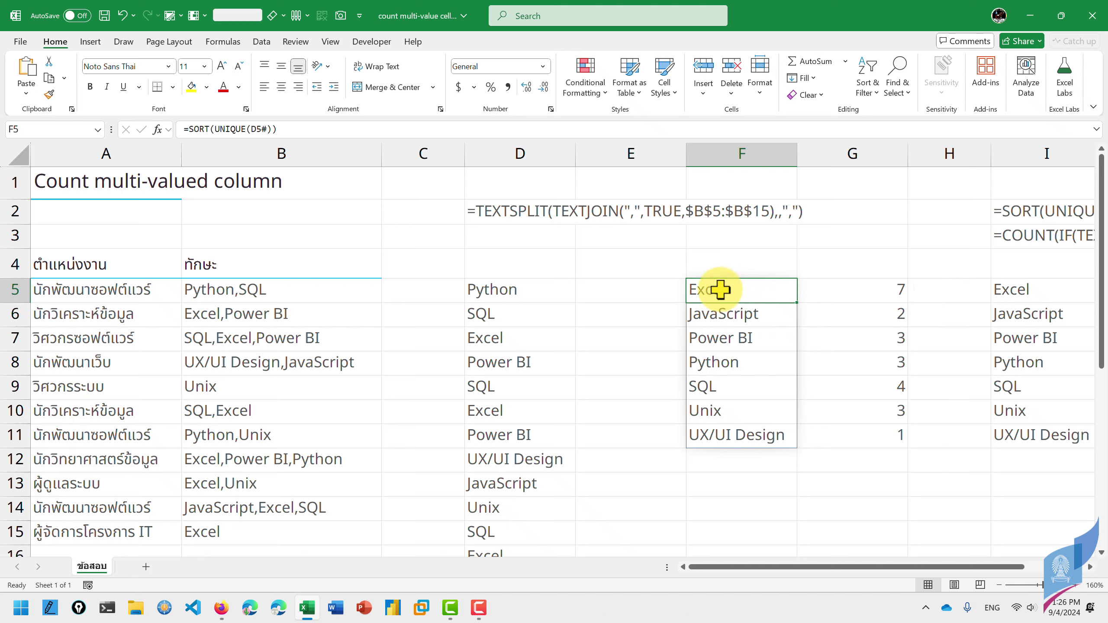
left_click(703, 315)
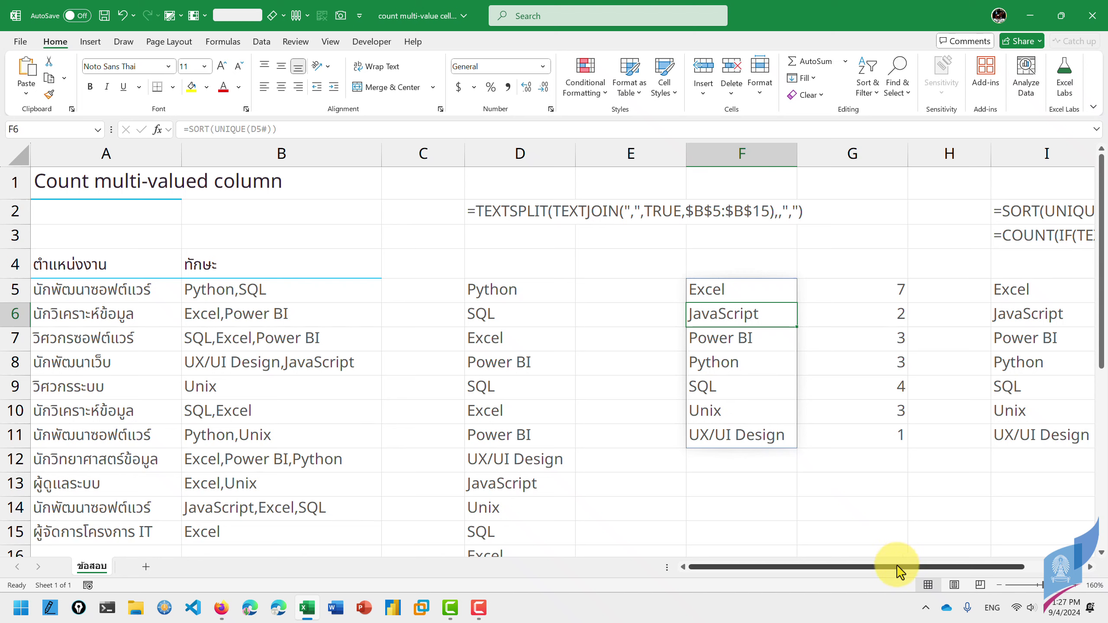
- Clear the existing sample results in I5:J11
left_click_drag(899, 568, 902, 574)
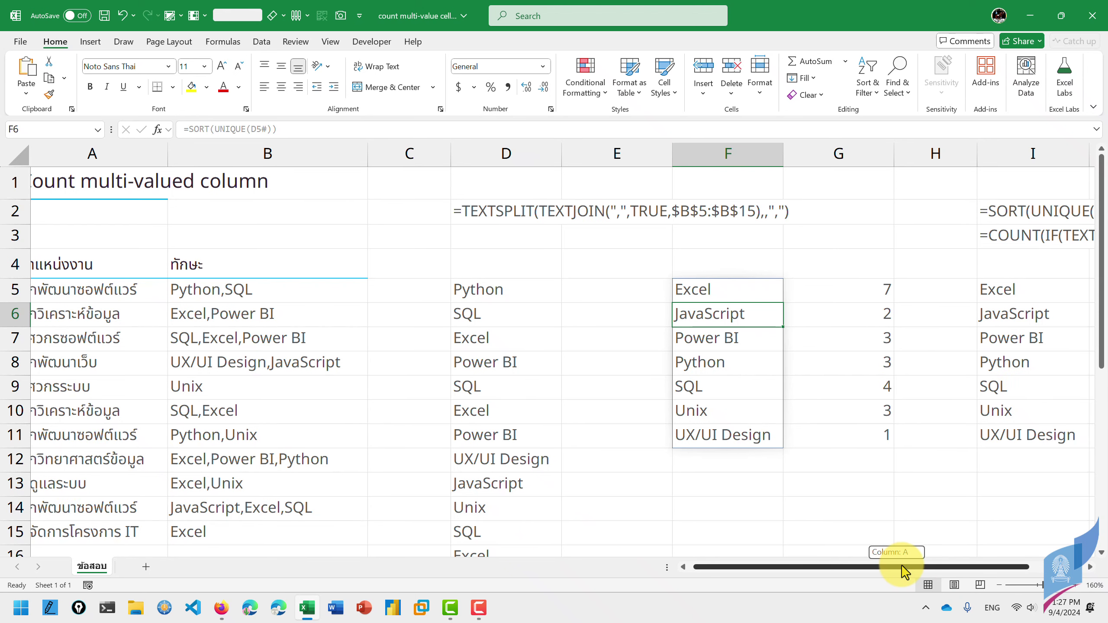
left_click(482, 292)
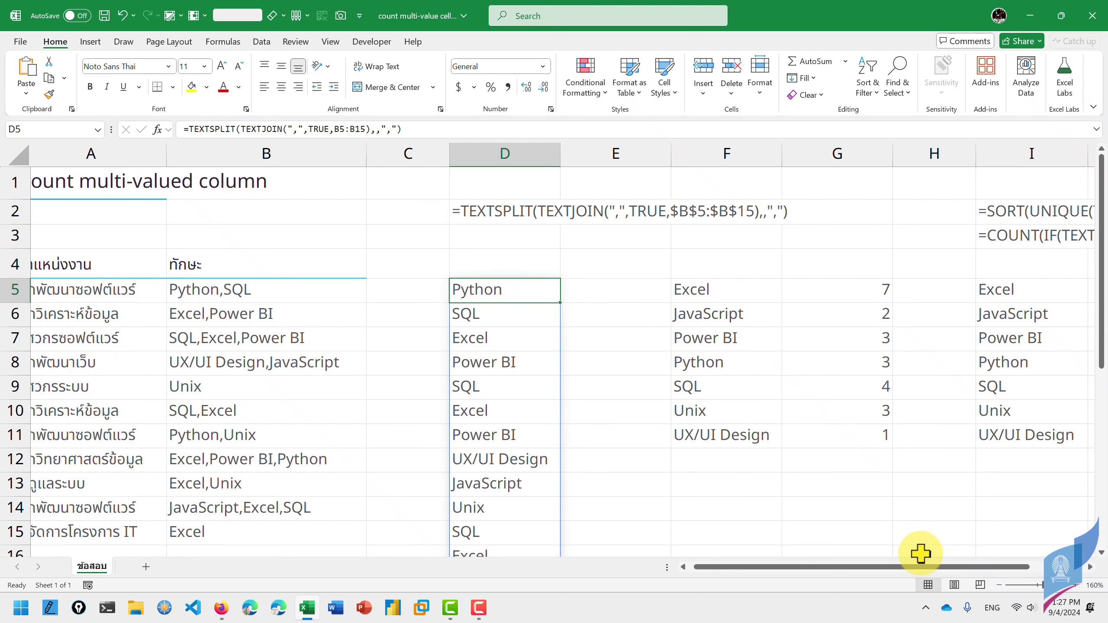
scroll(907, 458, "right", 3)
left_click_drag(855, 291, 993, 431)
key("Delete")
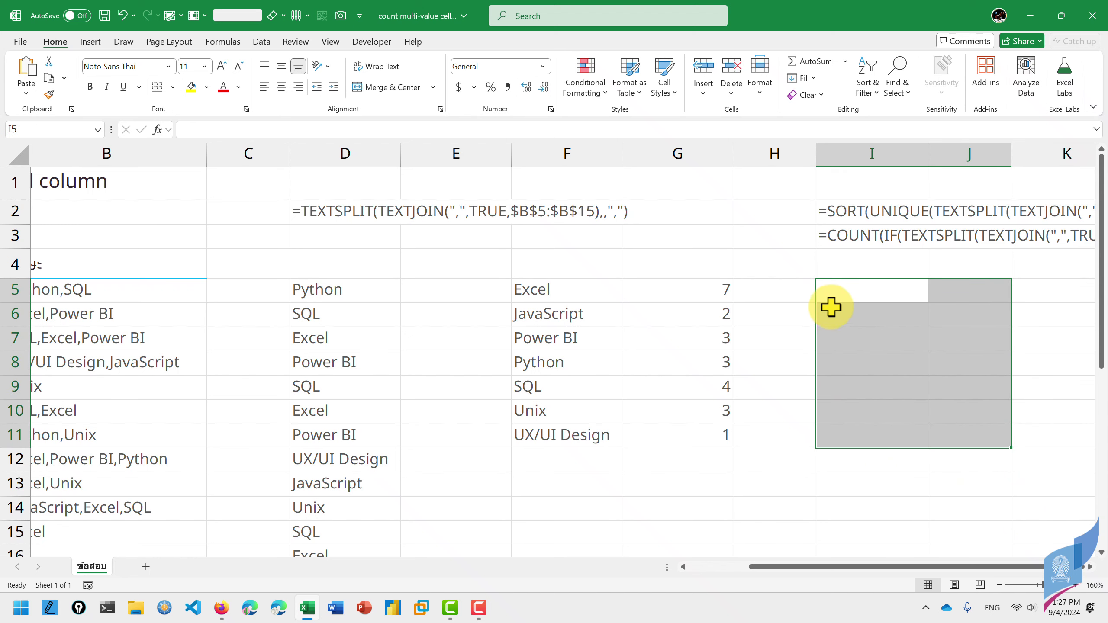
- Copy the TEXTSPLIT(TEXTJOIN(...)) expression from the D5 formula without its equals sign, leaving the cell as it is
left_click(367, 287)
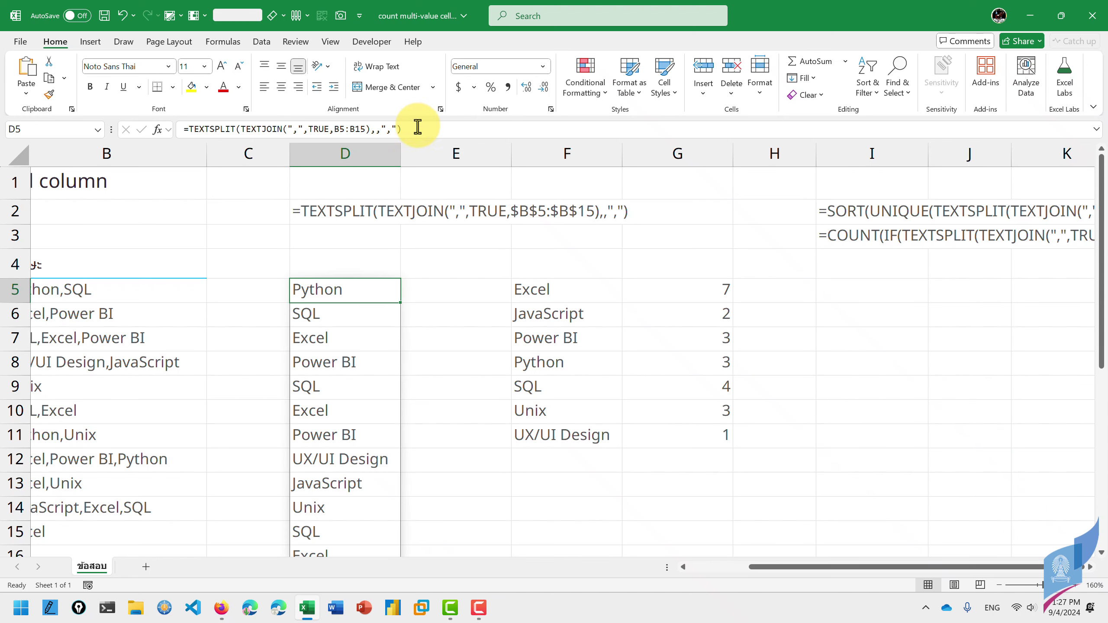
left_click_drag(404, 129, 185, 129)
key("ctrl+c")
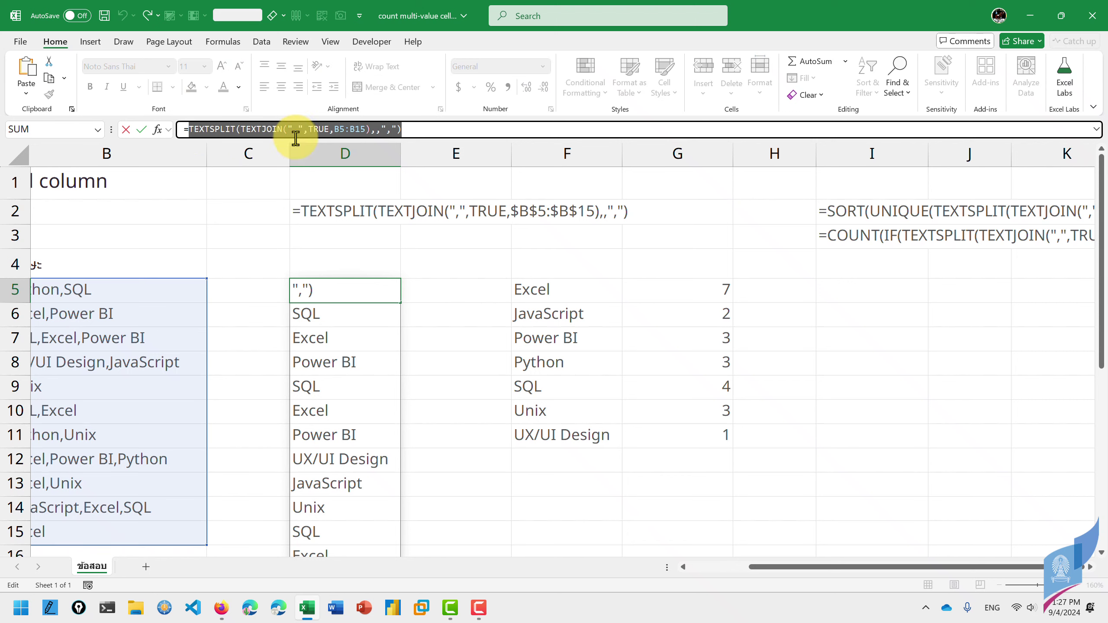
key("Escape")
- Enter =SORT(UNIQUE(TEXTSPLIT(TEXTJOIN(",",TRUE,B5:B15),,","))) in I5 using the copied expression, accepting the closing-parenthesis correction
left_click(884, 295)
type("=")
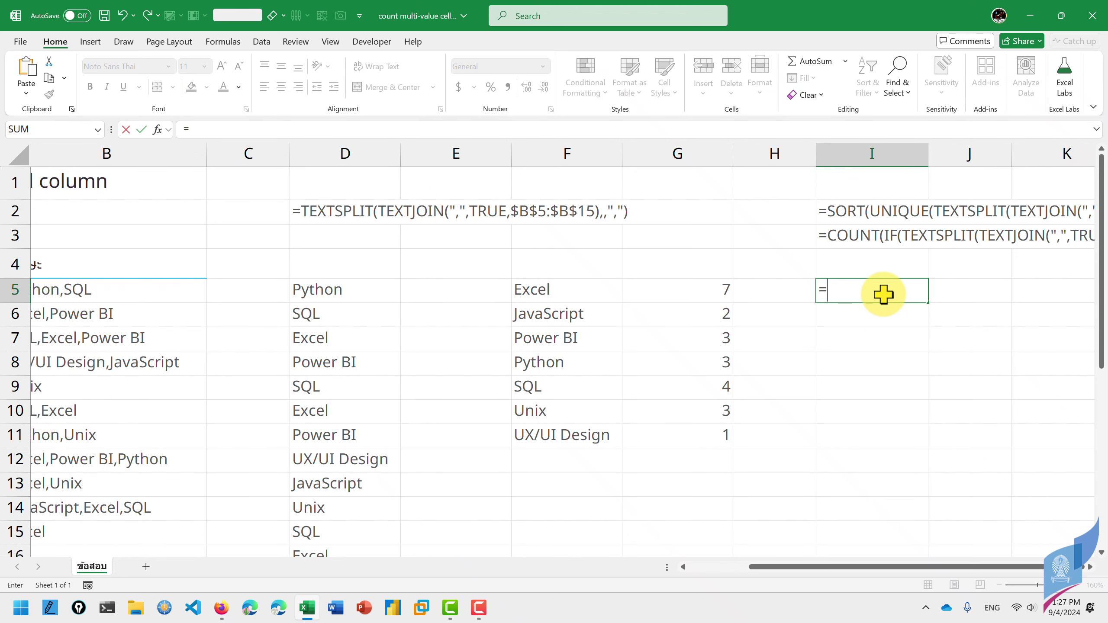
type("sor")
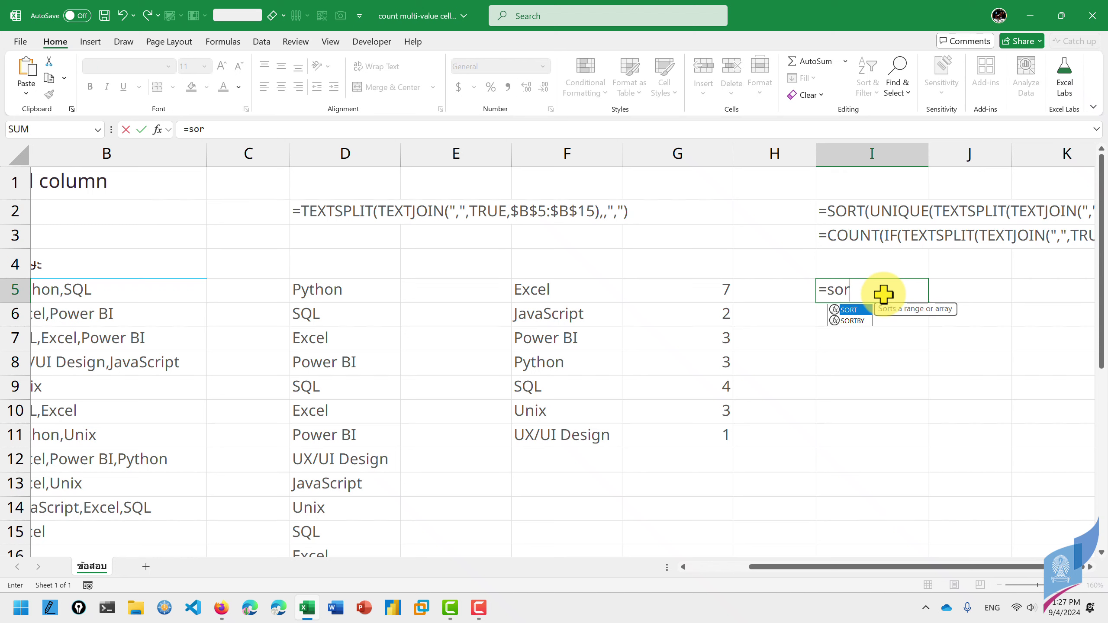
type("t(uni")
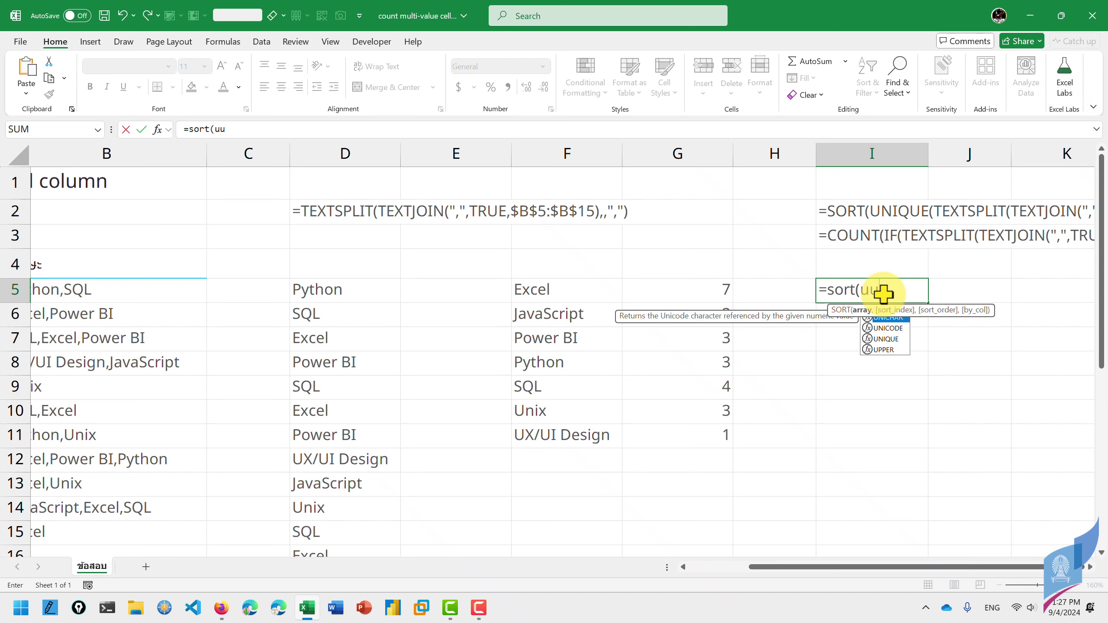
key("Tab")
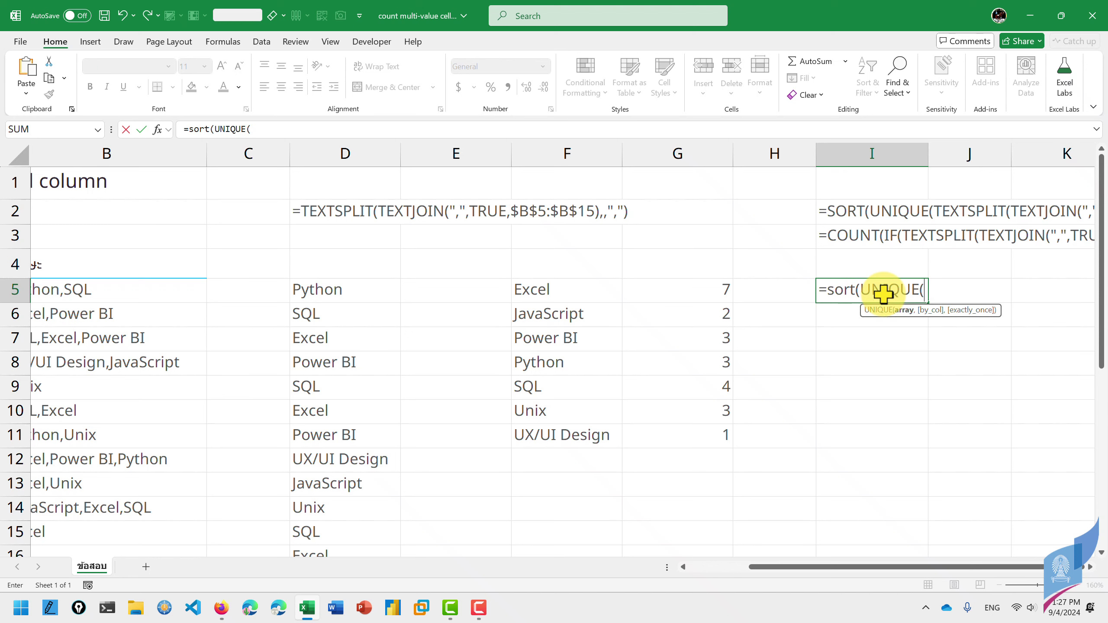
key("ctrl+v")
type(")")
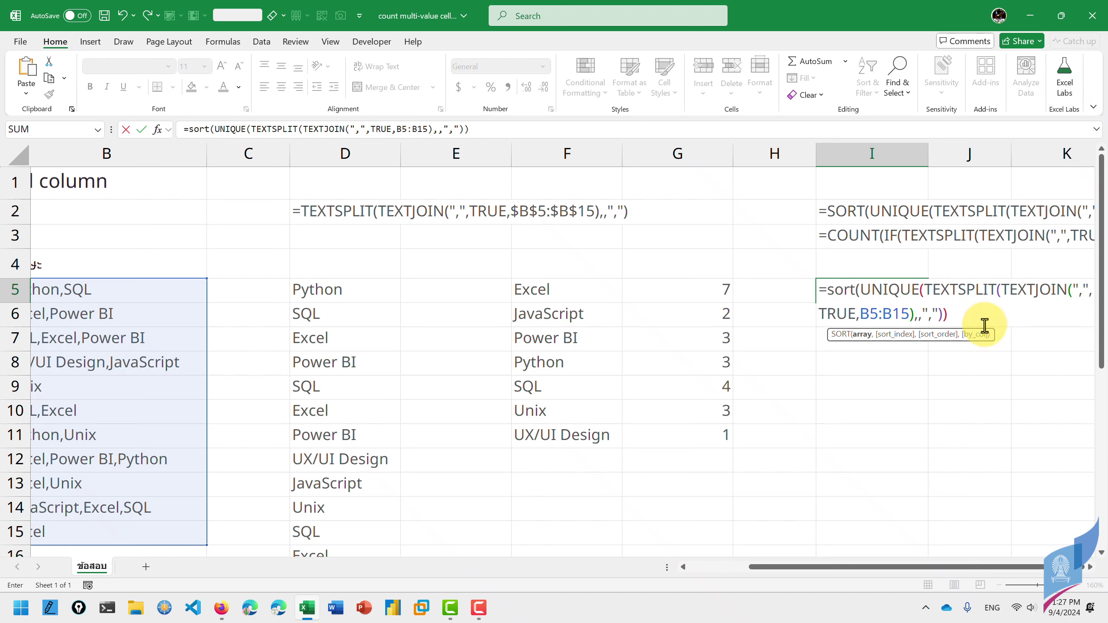
key("Return")
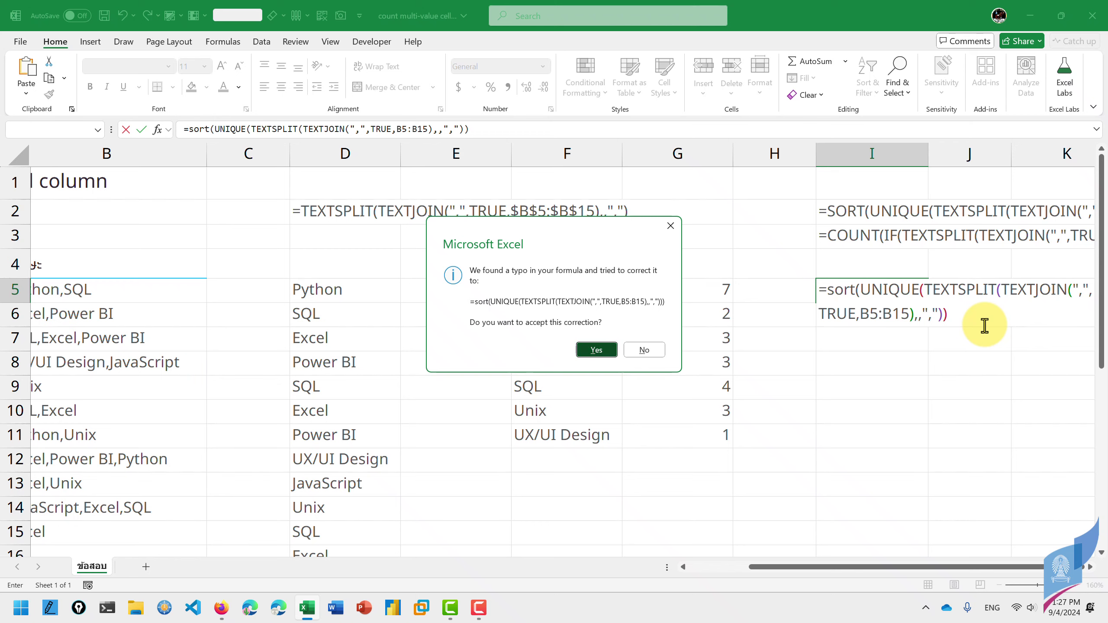
key("Return")
- Compare the COUNTIFS formula in G5 with the combined skill list formula in I5
key("Left")
key("Left")
key("Left")
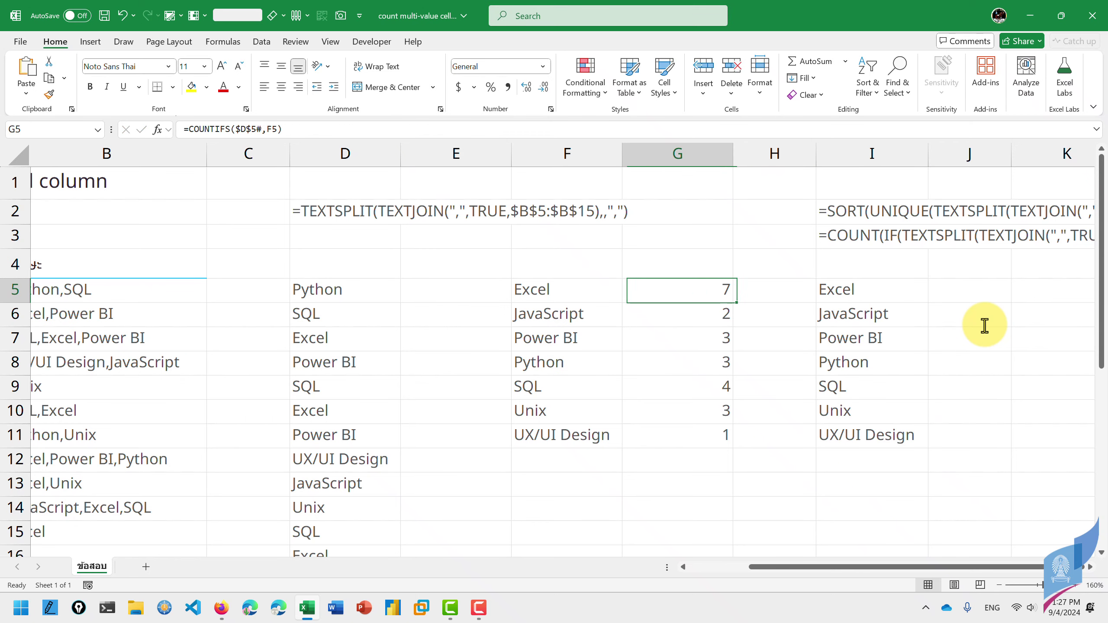
key("Right")
key("Right")
key("Right")
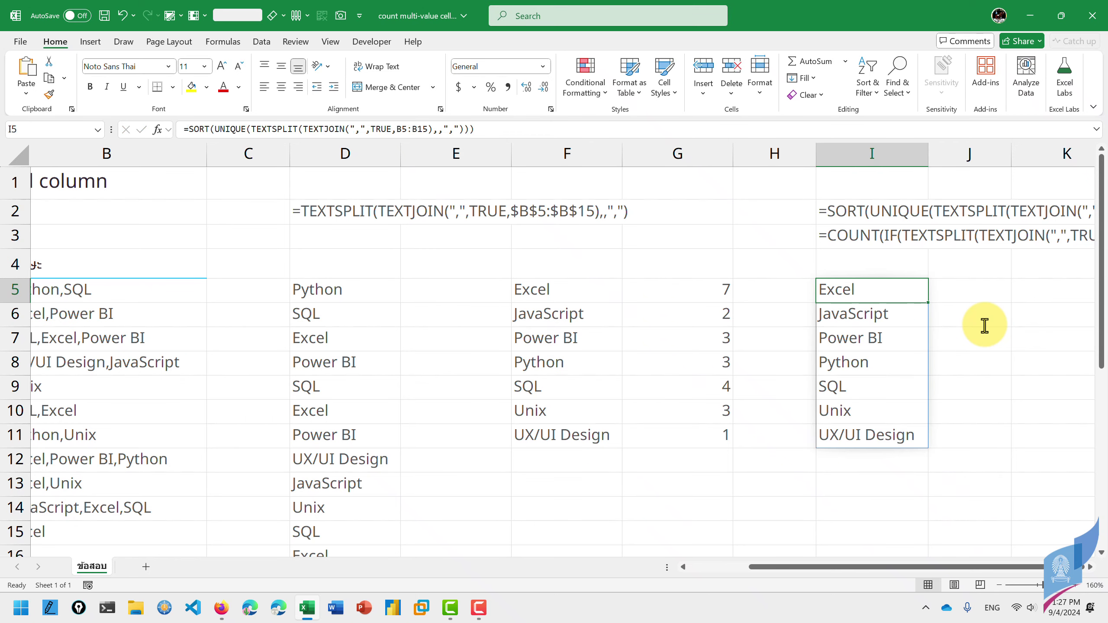
- Start a COUNT formula in J5, beside the first skill of the combined-formula list
key("Right")
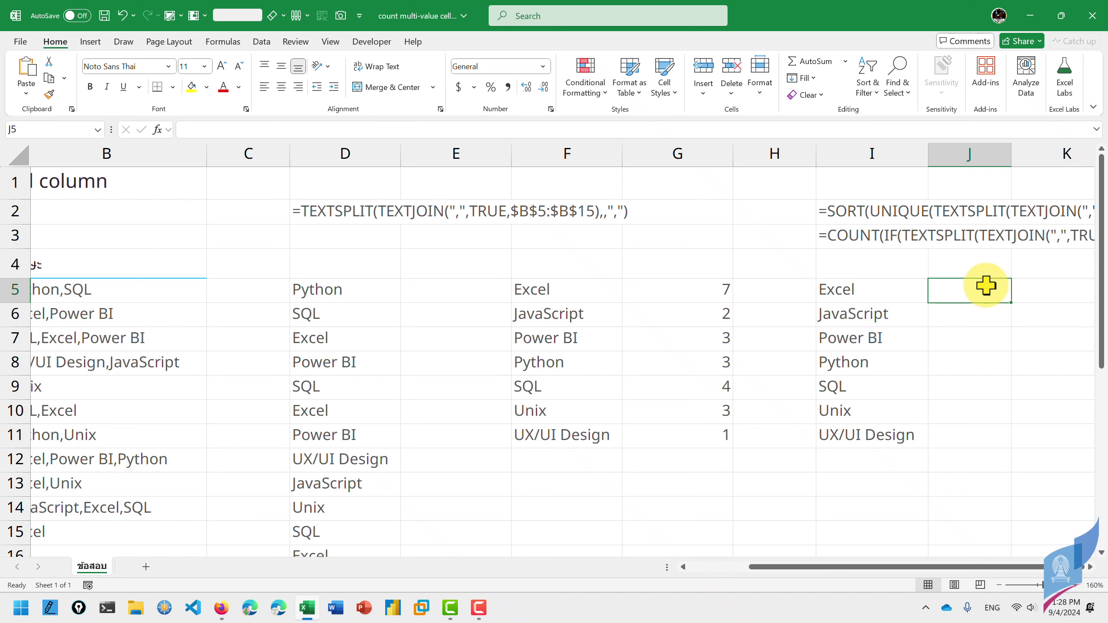
left_click(851, 290)
left_click(949, 296)
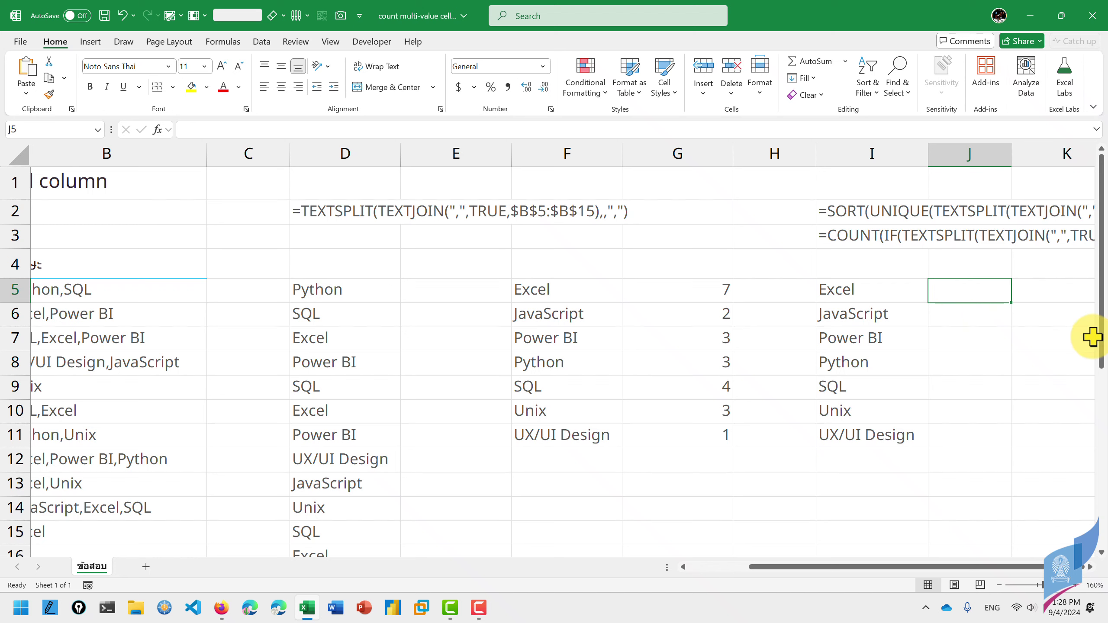
type("=count")
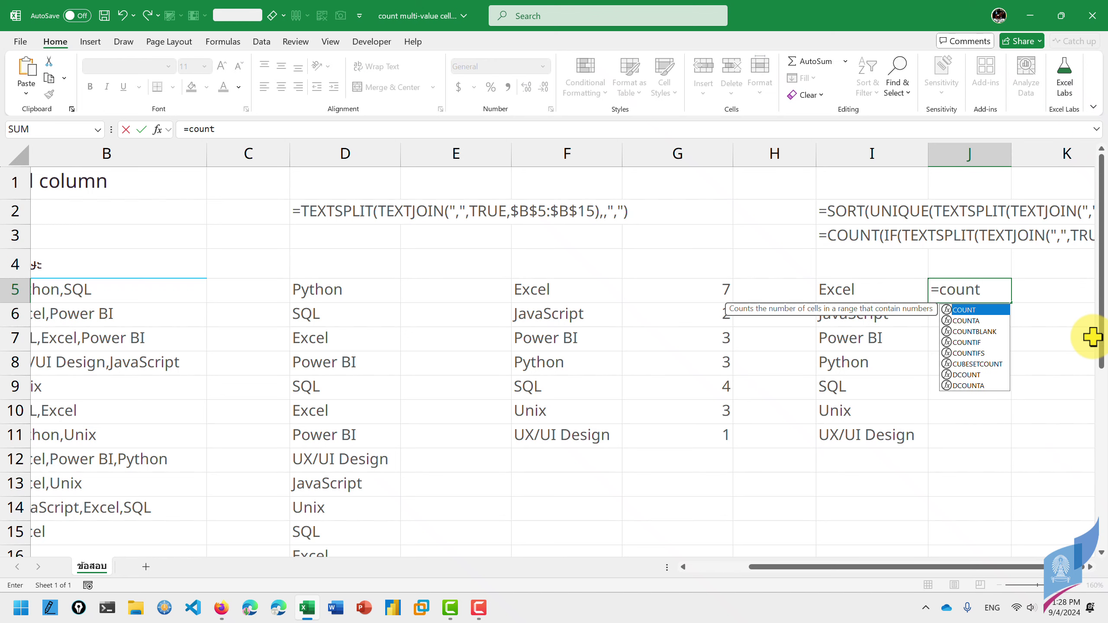
type("(i")
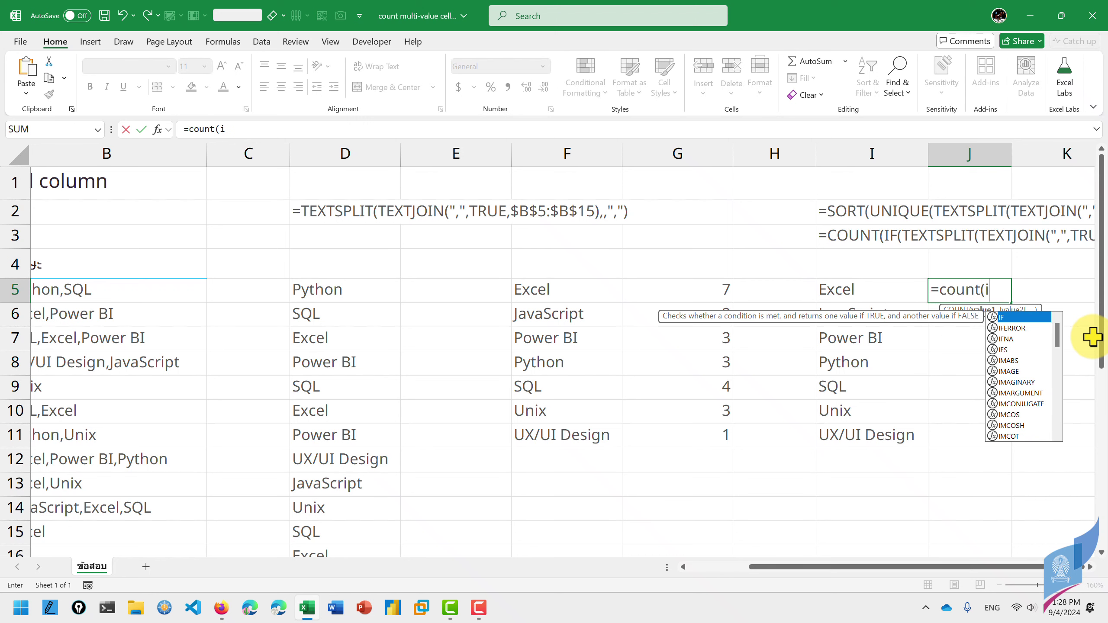
type("f")
key("BackSpace")
key("BackSpace")
key("BackSpace")
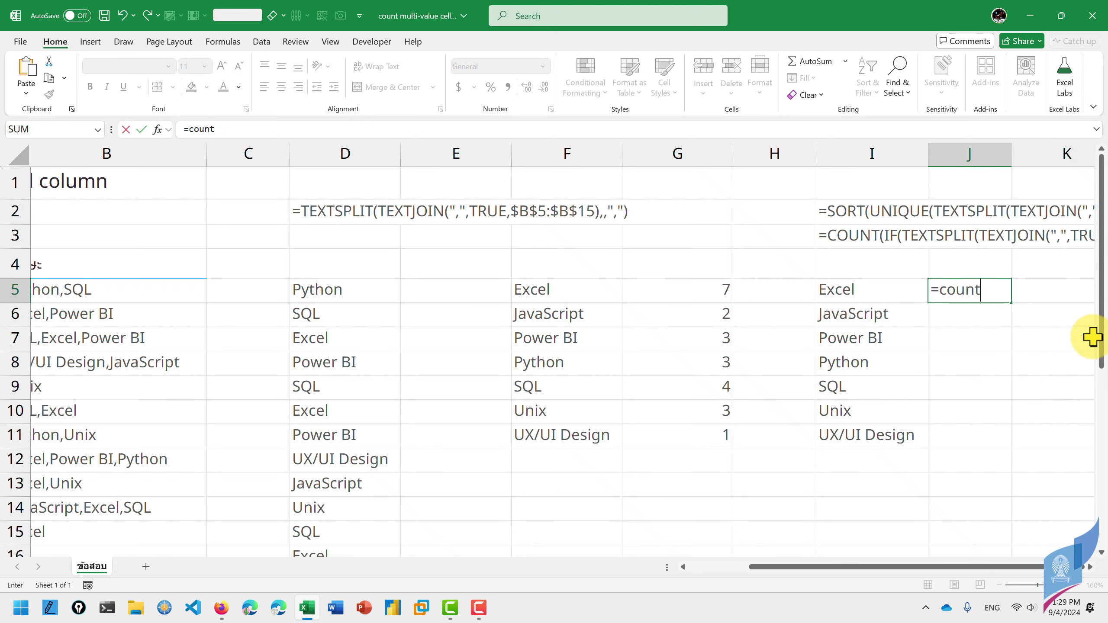
type("ifs(")
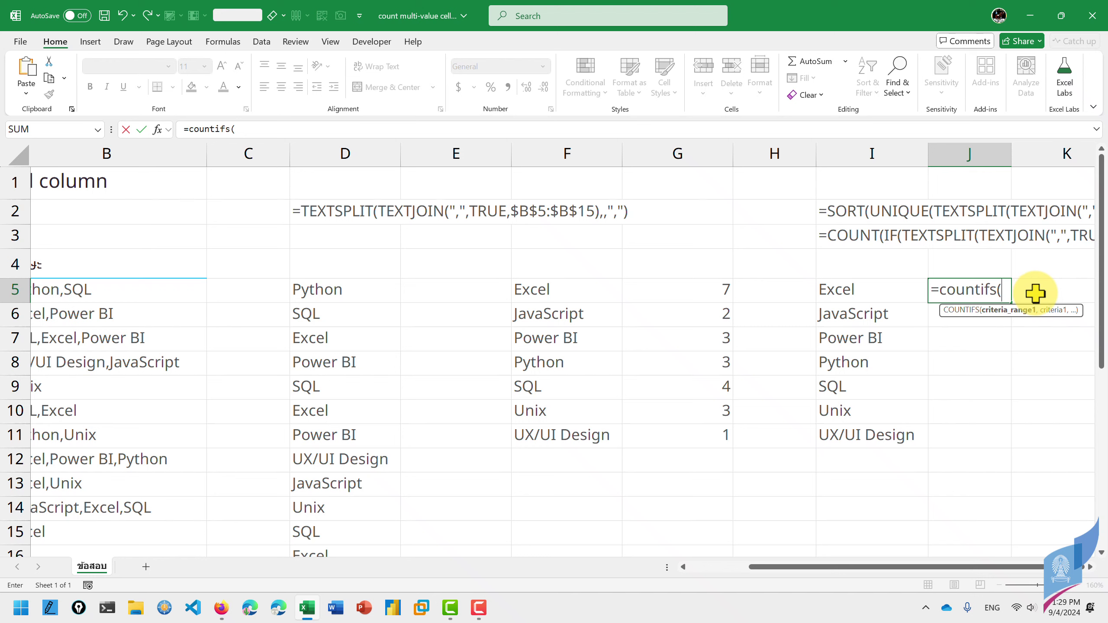
key("BackSpace")
key("BackSpace")
key("BackSpace")
key("BackSpace")
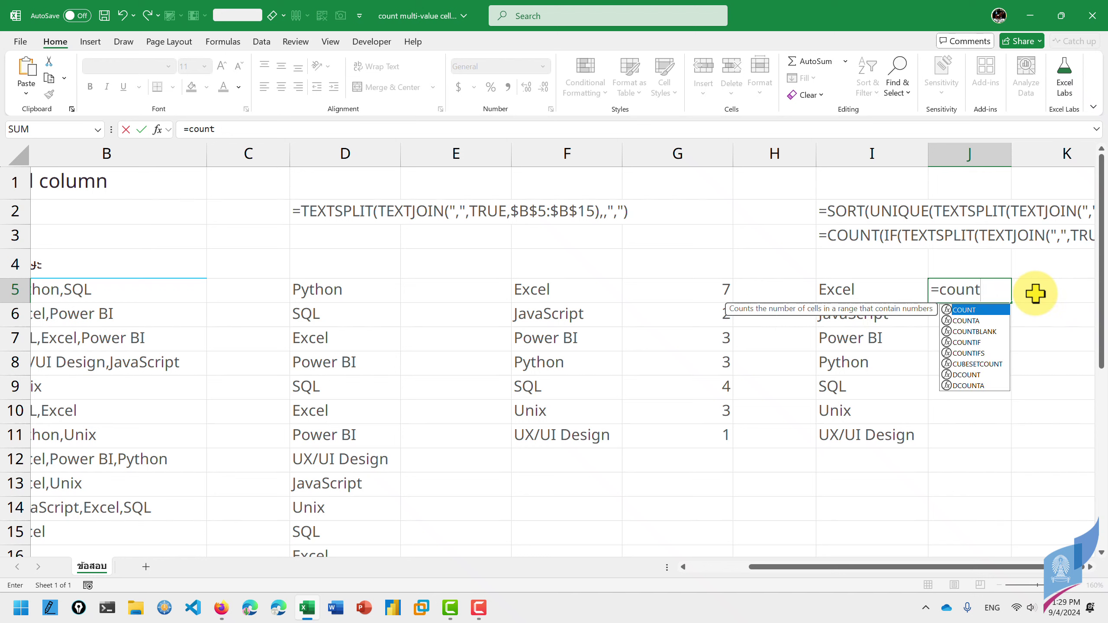
- Complete the J5 formula with the copied TEXTSPLIT expression as =COUNT(IF(TEXTSPLIT(TEXTJOIN(",",TRUE,B5:B15),,",")=$I5,1,""))
type("(if")
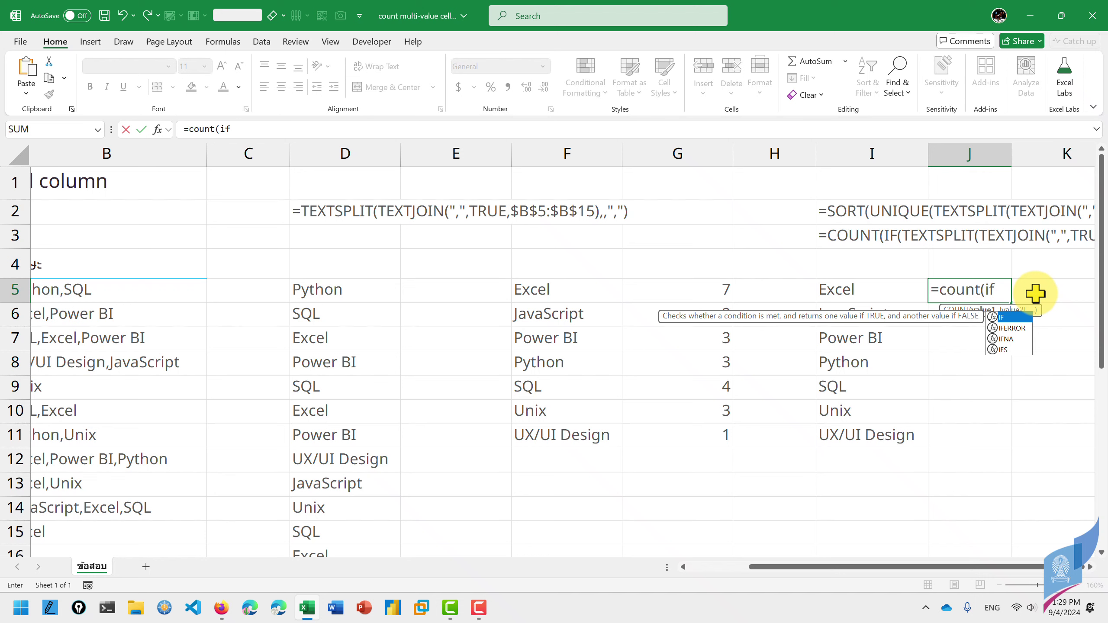
type("(")
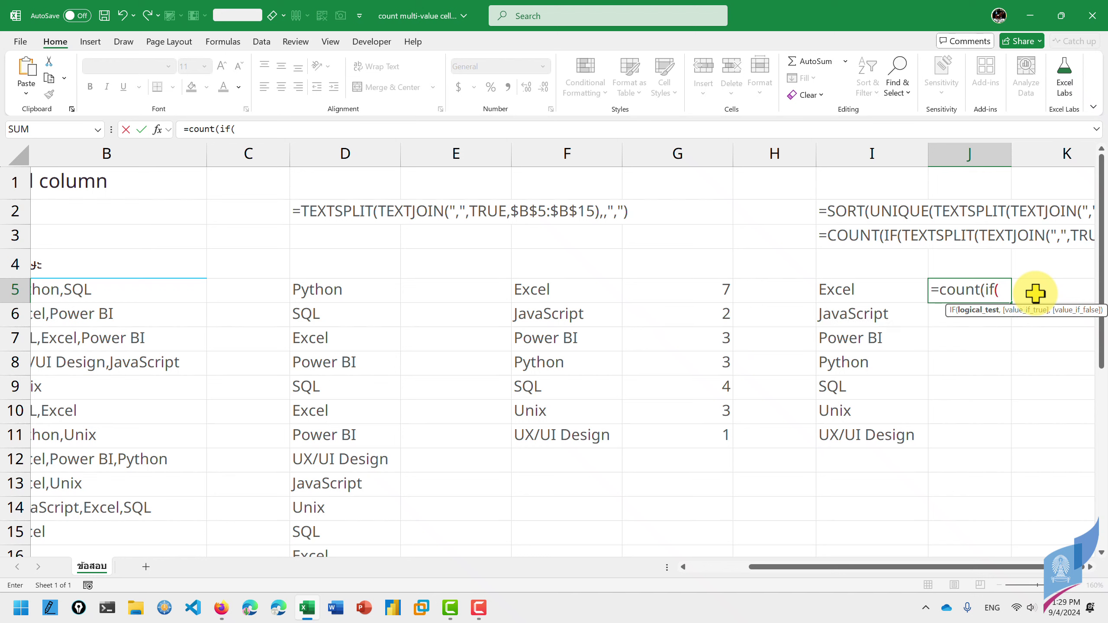
key("ctrl+v")
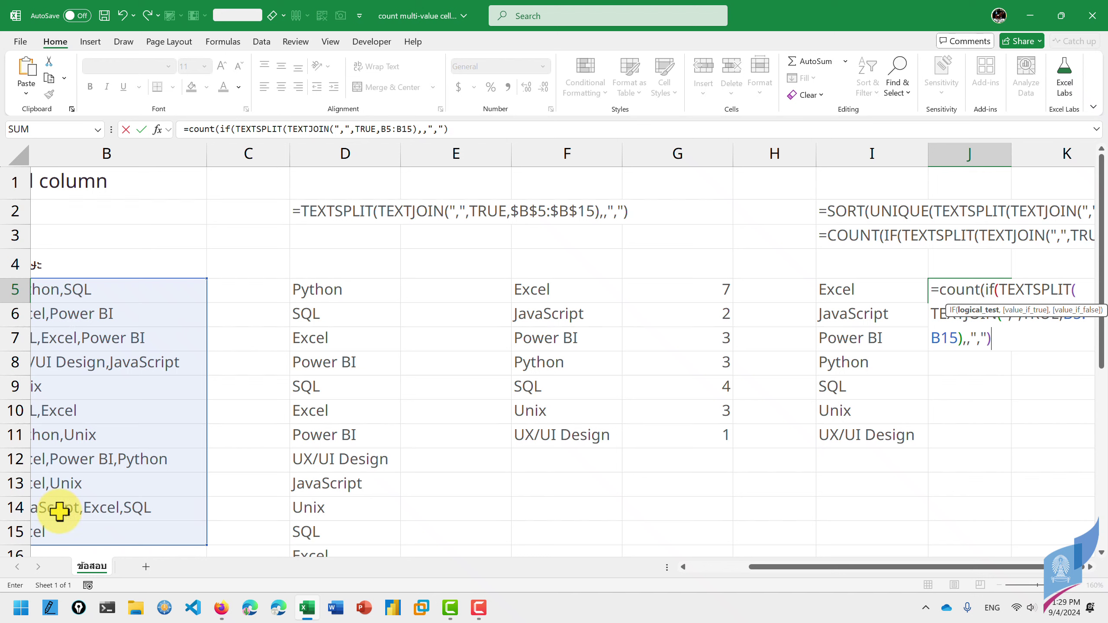
left_click(1002, 341)
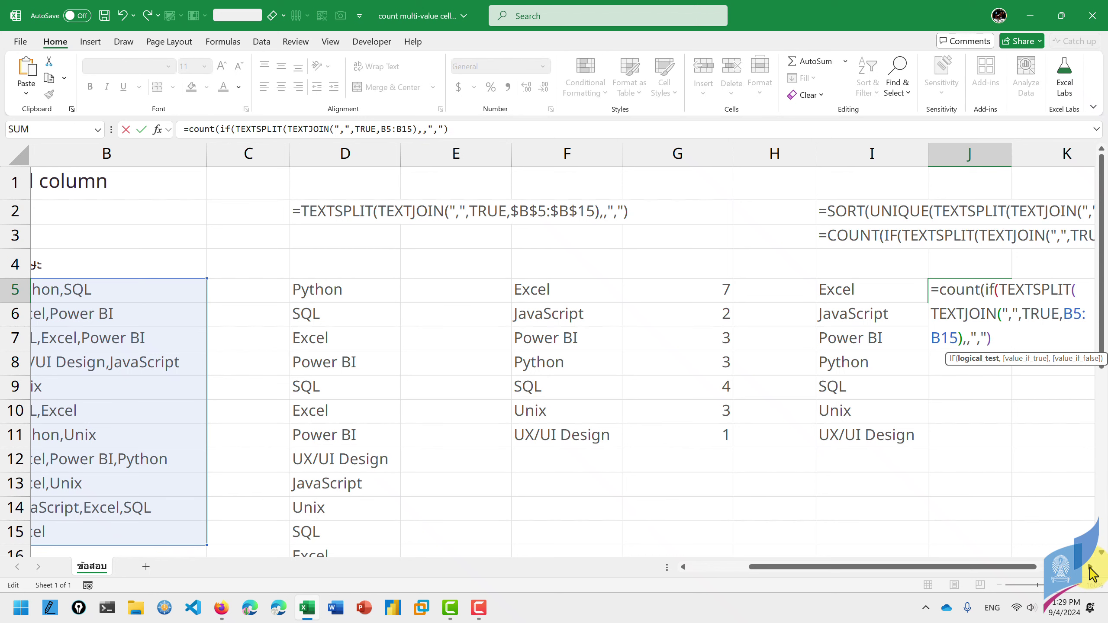
left_click(1090, 567)
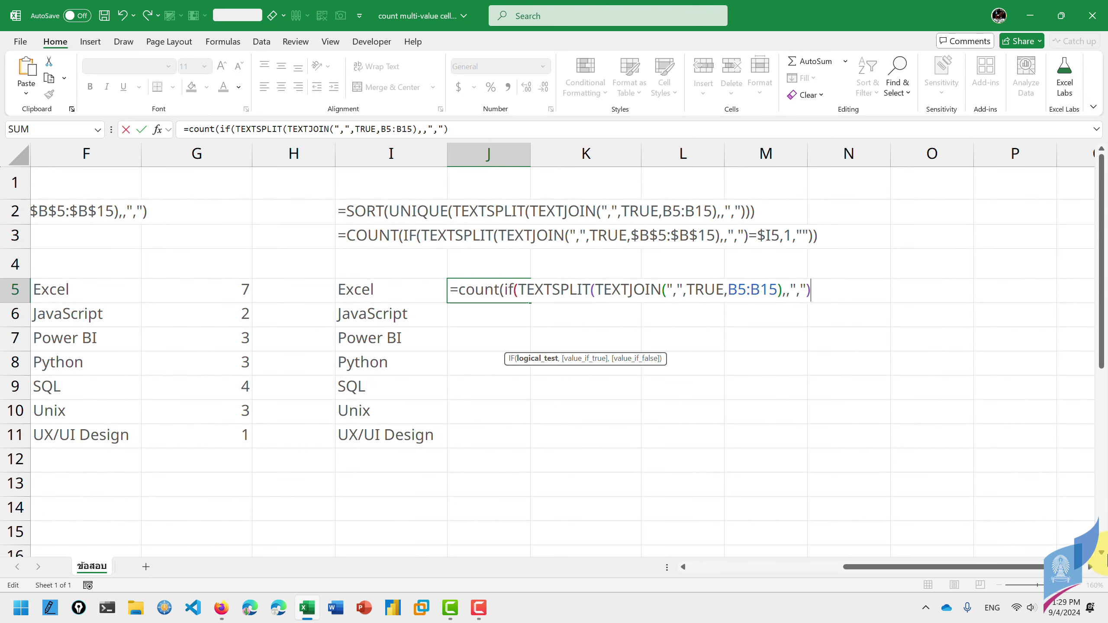
type("=")
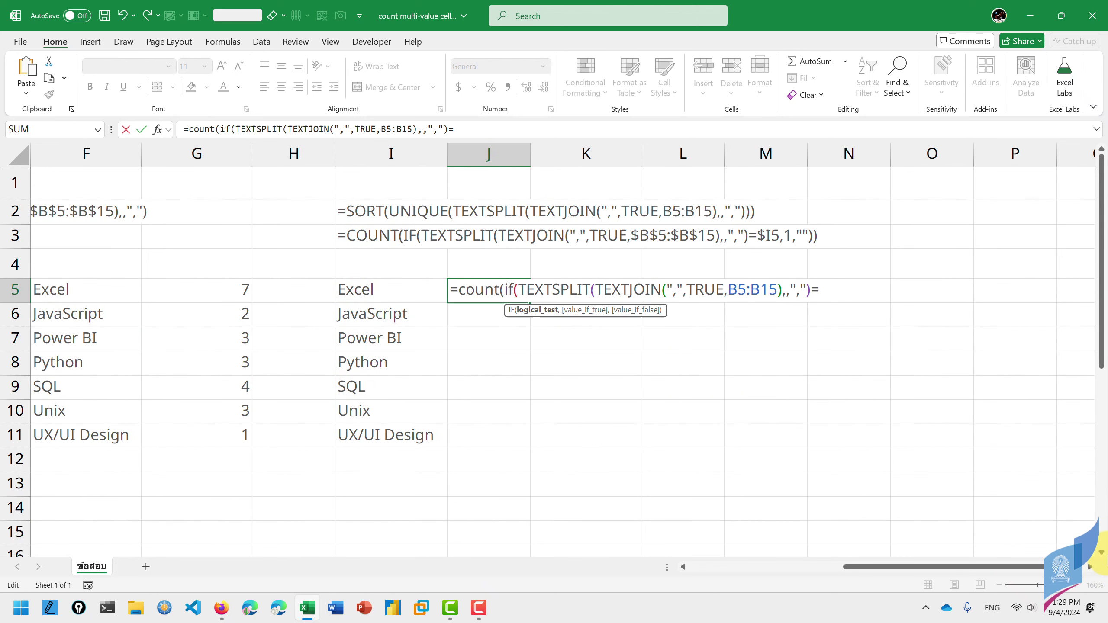
left_click(400, 291)
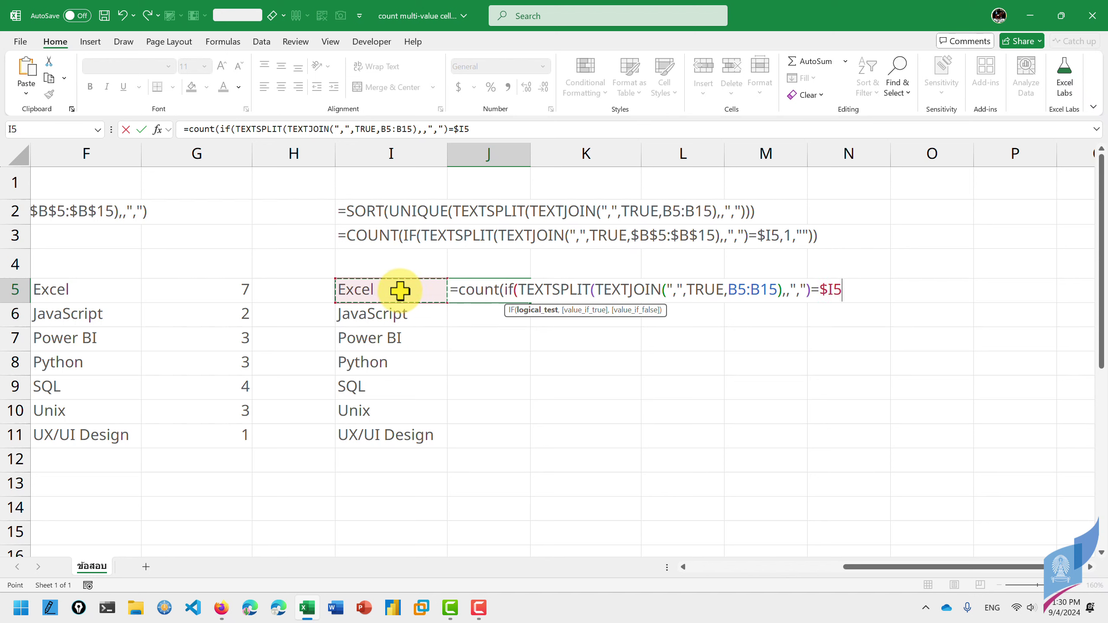
type(",1,")
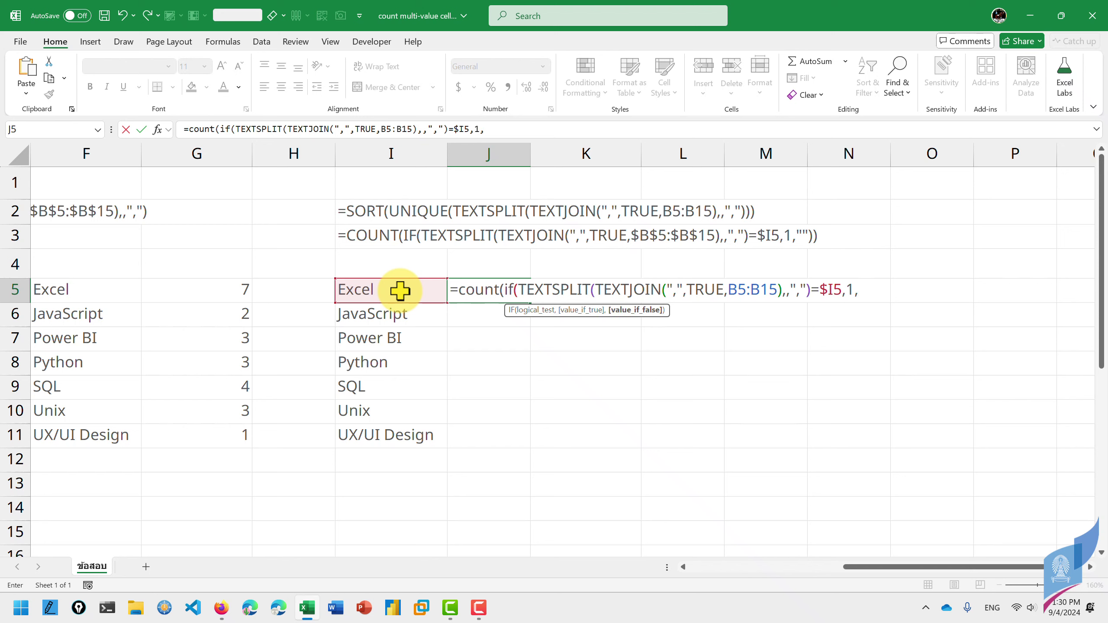
type("\"\")")
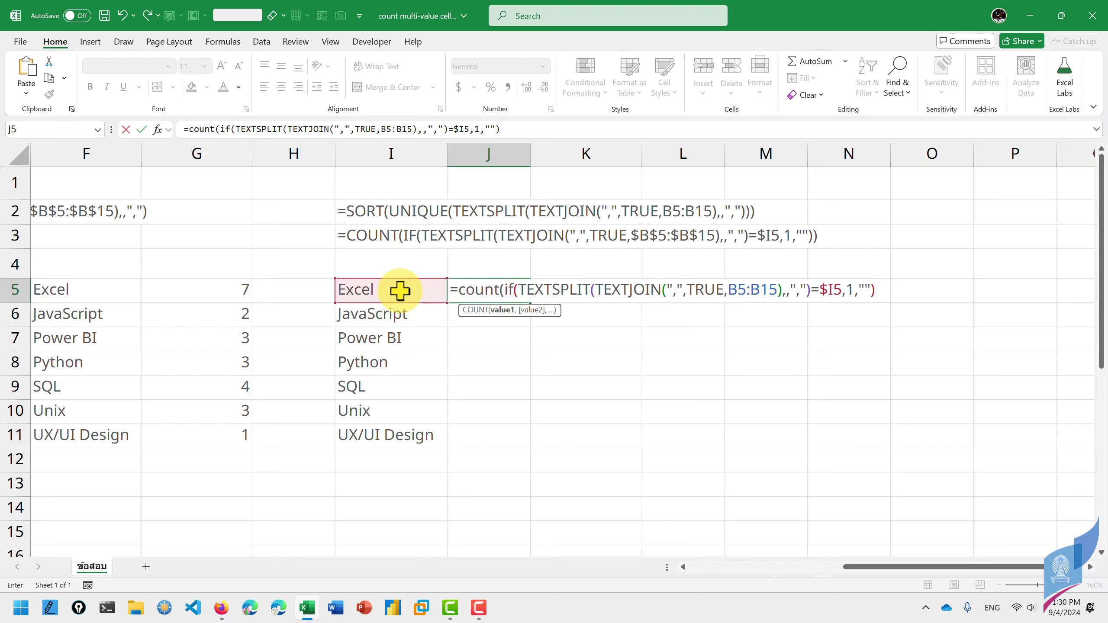
type(")")
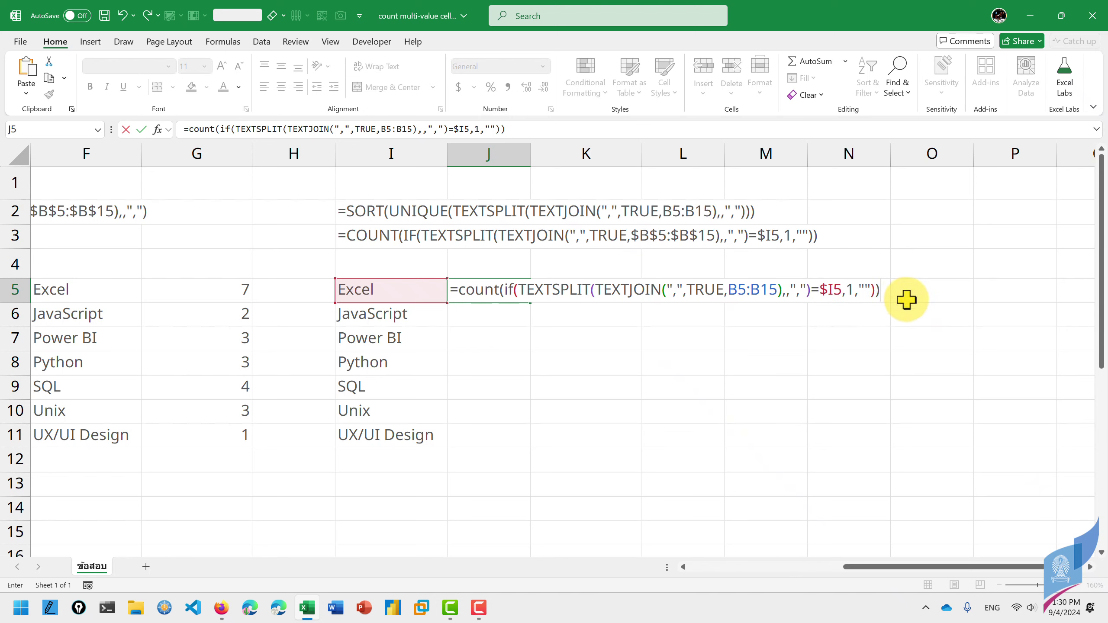
key("Return")
key("Up")
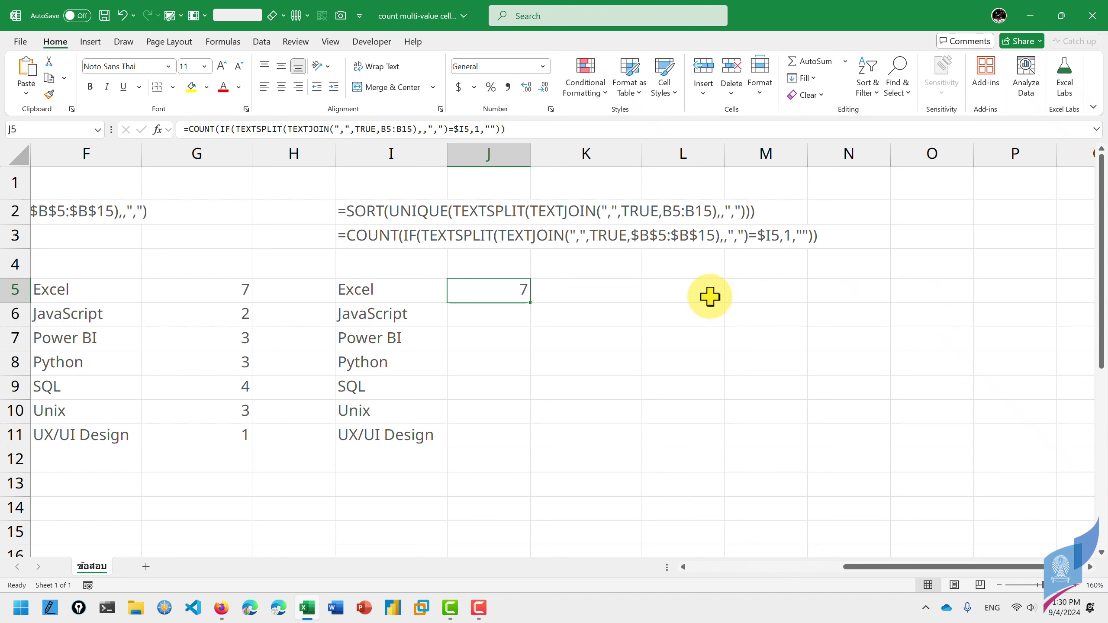
- Fill the J5 formula down to J11 with its relative B5:B15 reference
left_click(230, 291)
left_click(484, 296)
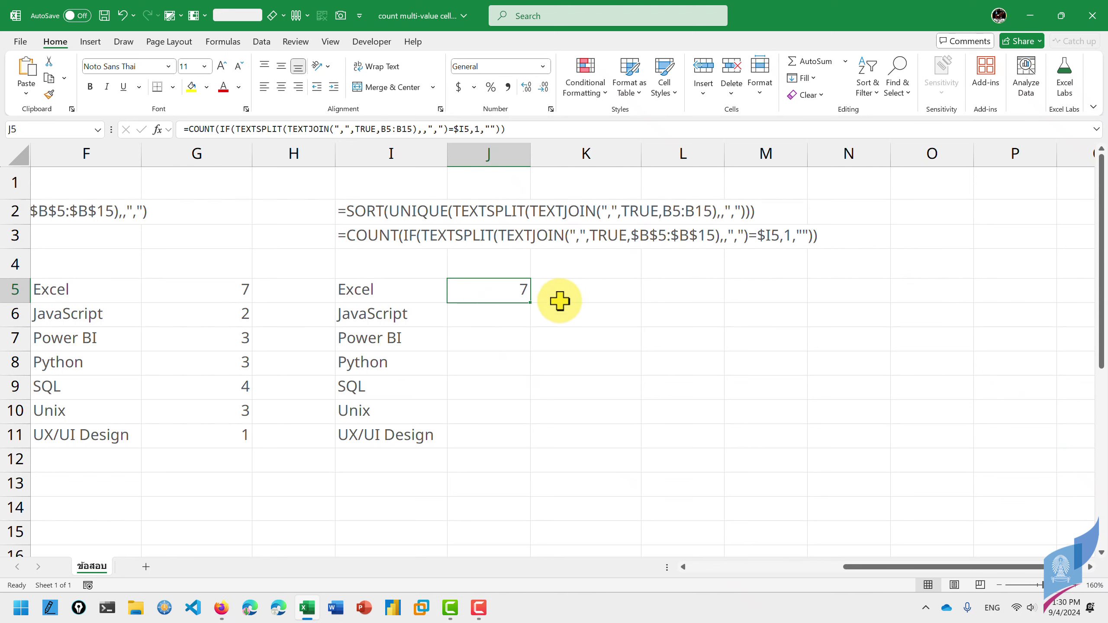
key("shift+Down")
key("shift+Down")
key("shift+Down")
key("shift+Down")
key("shift+Down")
key("shift+Down")
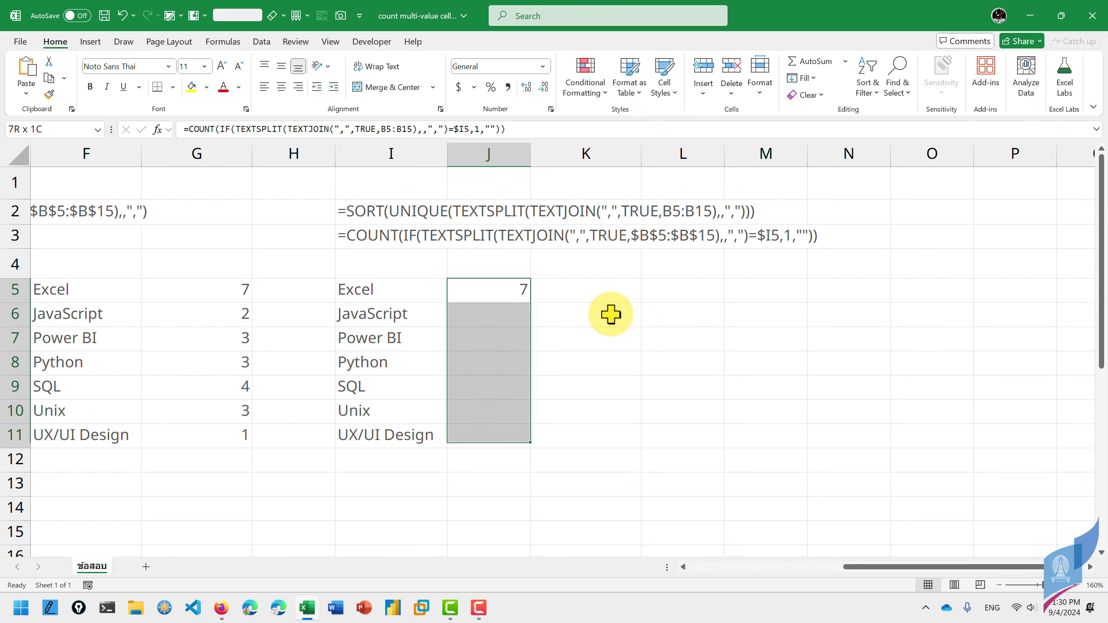
key("ctrl+d")
- Make the source range in the J5 formula absolute: $B$5:$B$15
left_click(500, 294)
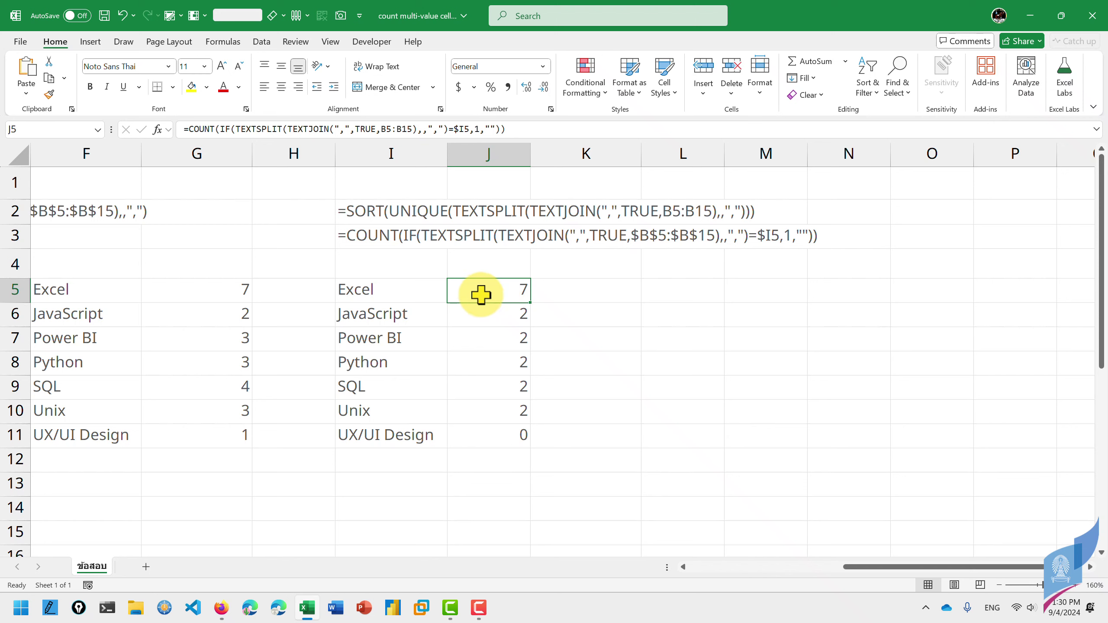
double_click(481, 292)
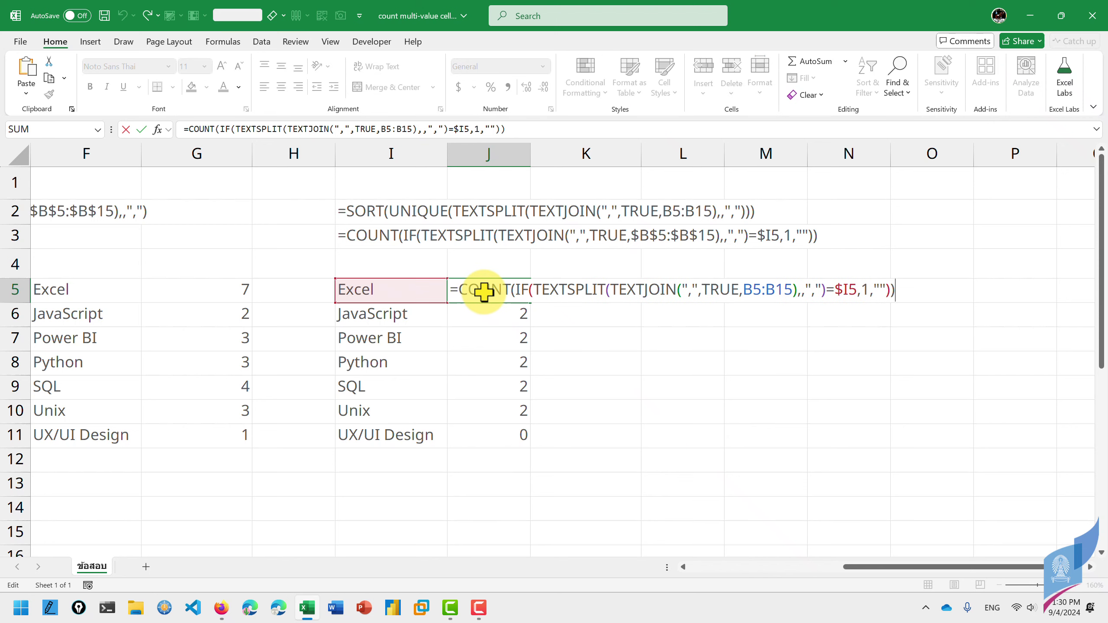
left_click(748, 291)
key("F4")
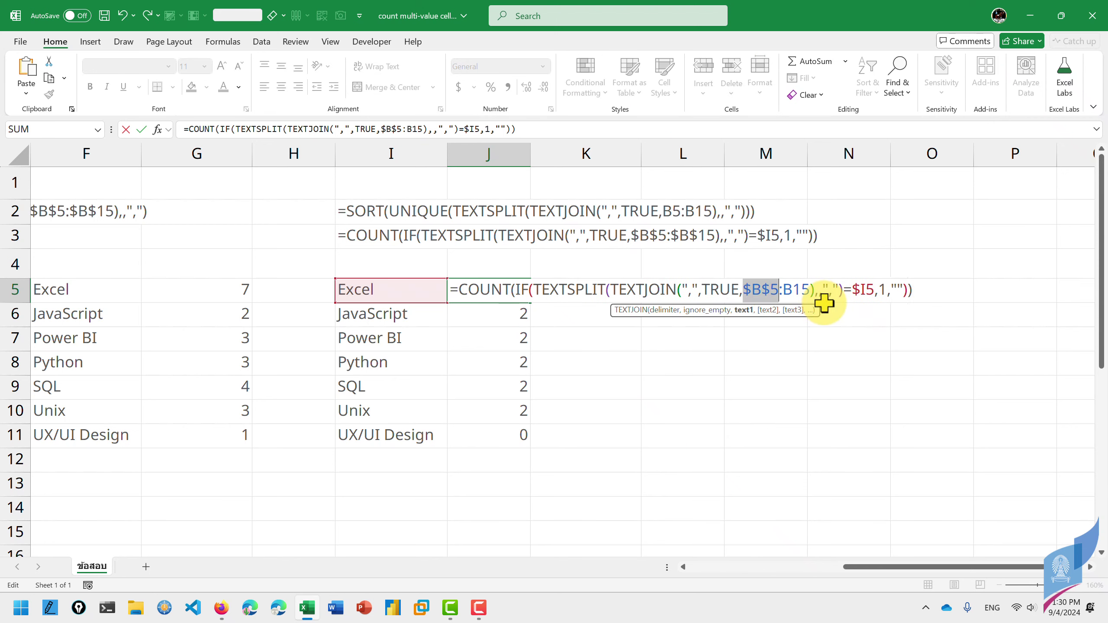
key("Right")
key("F4")
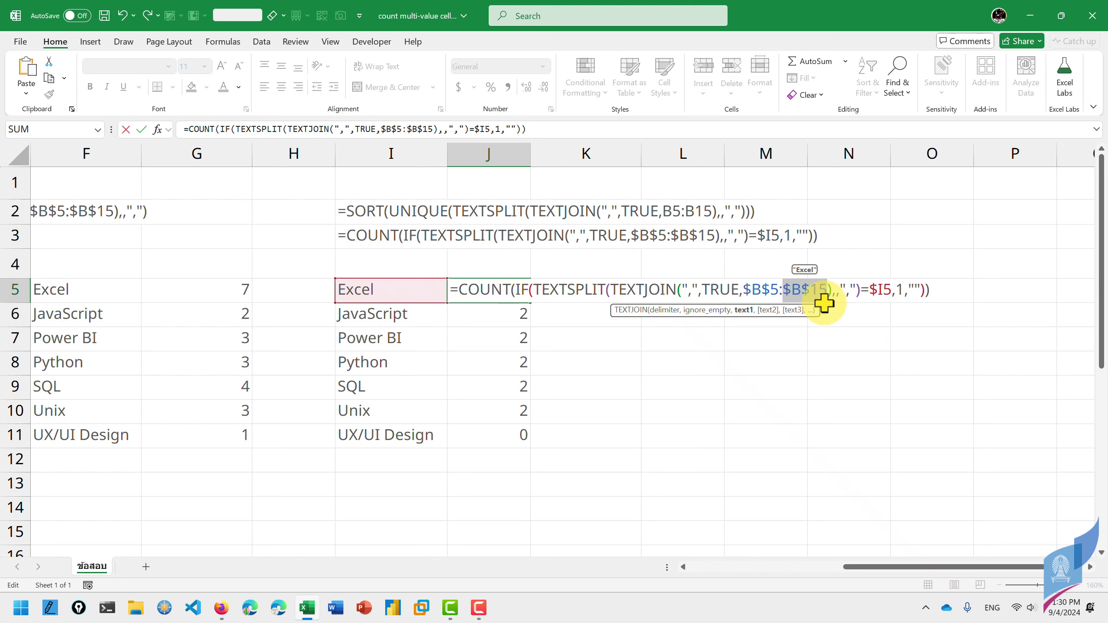
key("Return")
- Fill the absolute-reference formula from J5 down through J11
key("Up")
key("ctrl+shift+Down")
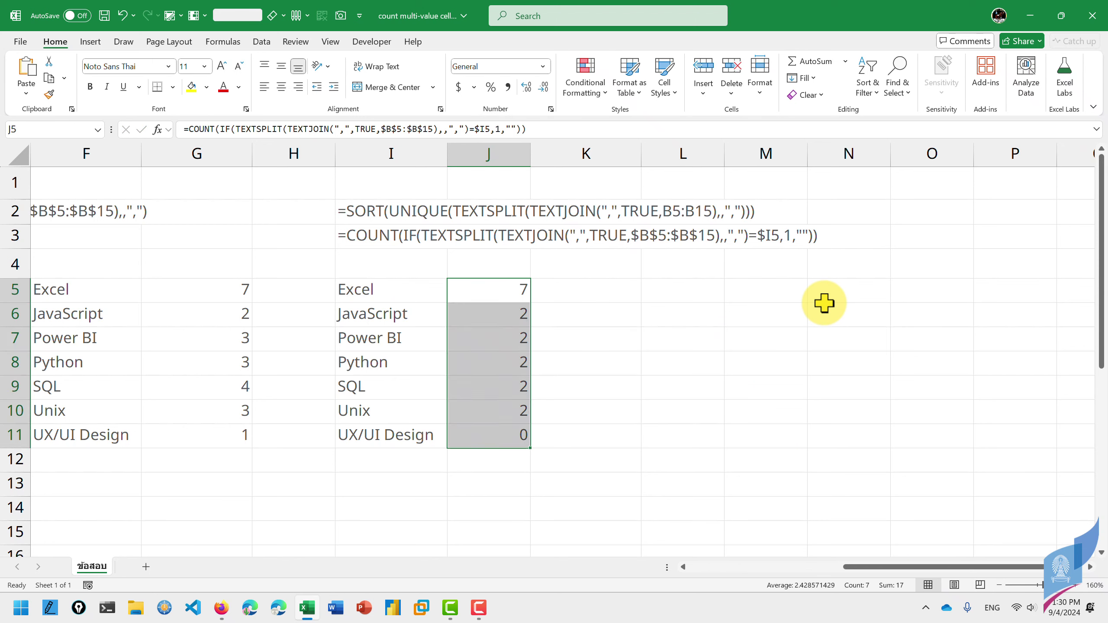
key("ctrl+d")
- Compare the counts in J5:J11 with the COUNTIFS counts in column G and review the skill list in column I
left_click(213, 294)
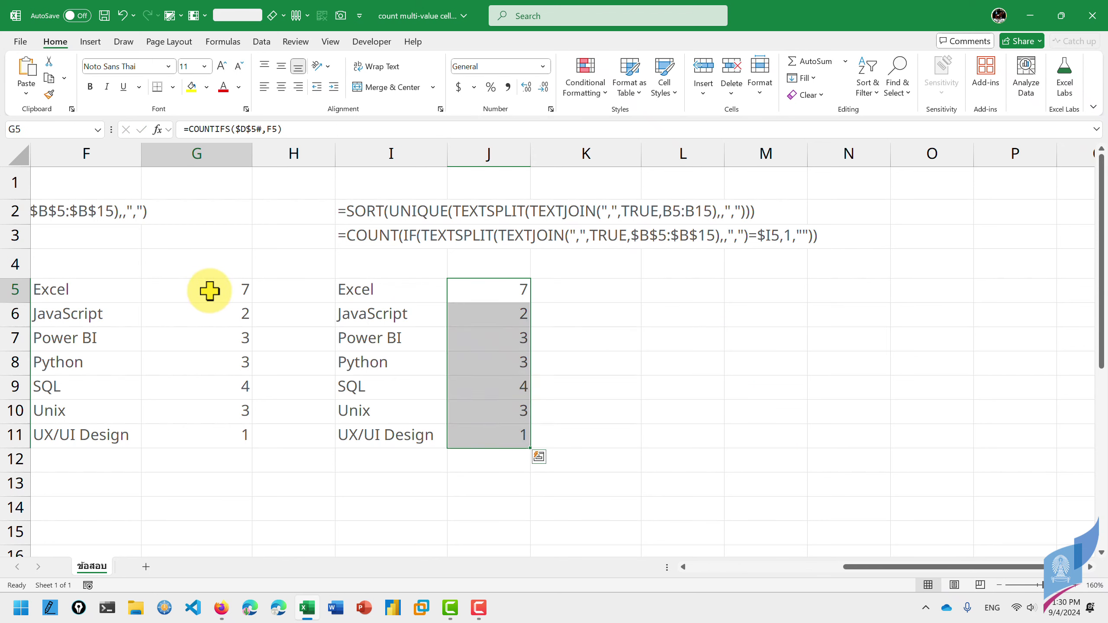
left_click_drag(502, 290, 503, 437)
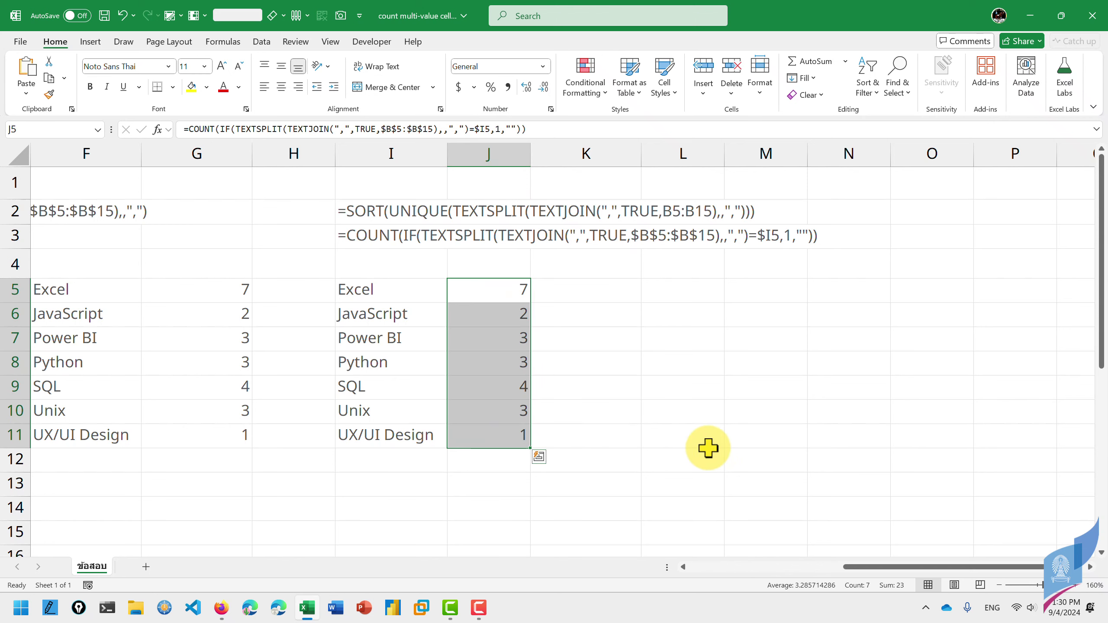
left_click(683, 567)
left_click(684, 567)
left_click(683, 567)
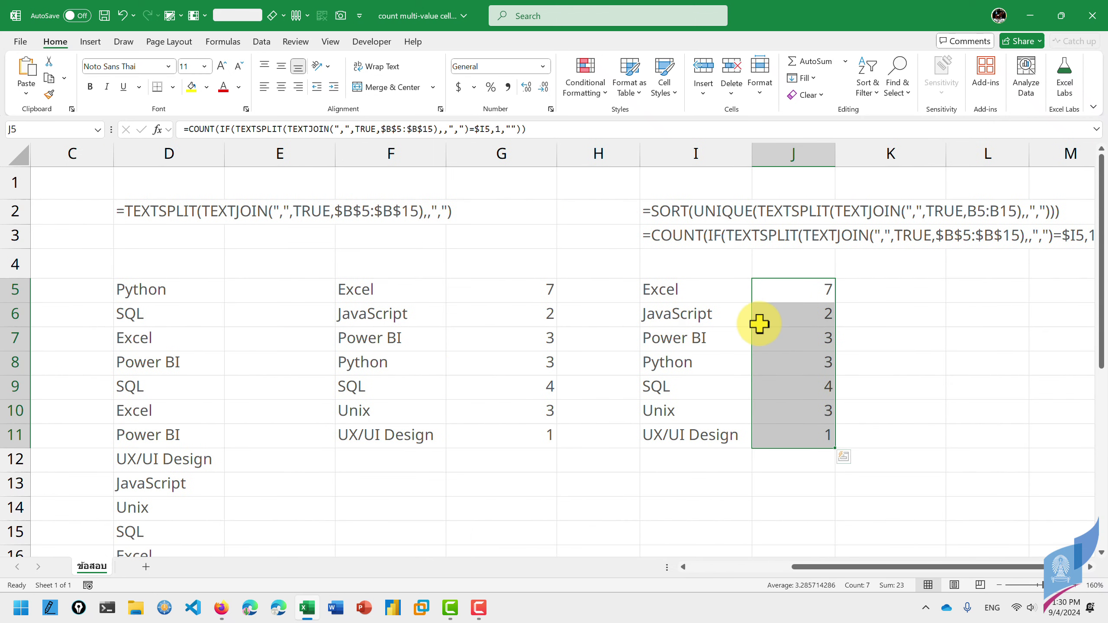
left_click(672, 293)
left_click_drag(672, 293, 735, 354)
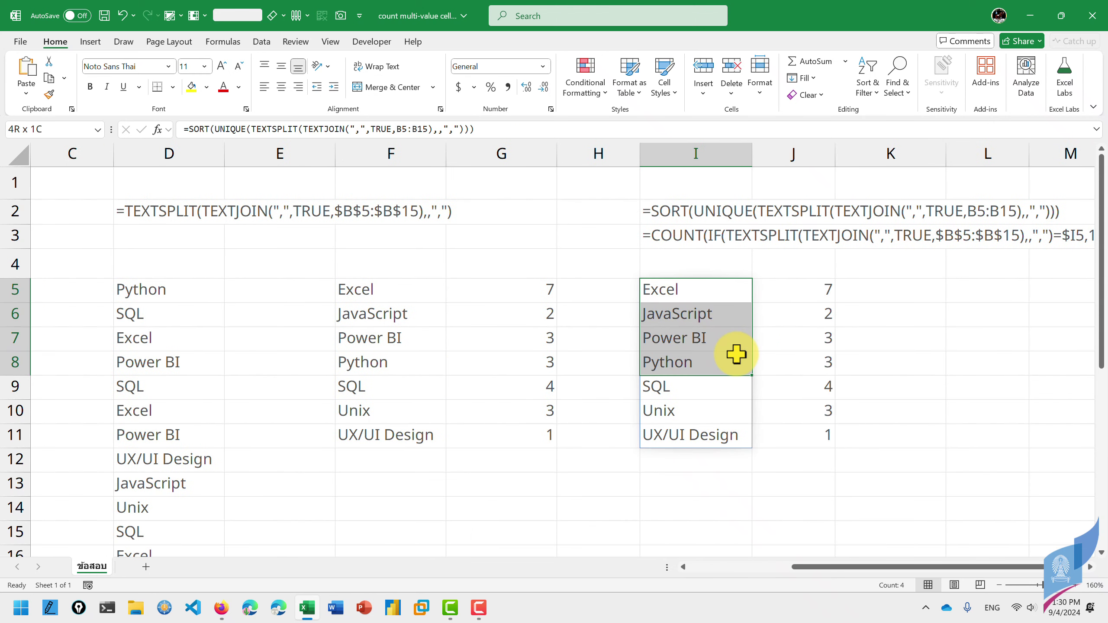
- Delete the TEXTSPLIT formula in D5 to test which of the other formulas depend on it, and undo the deletion
left_click(161, 290)
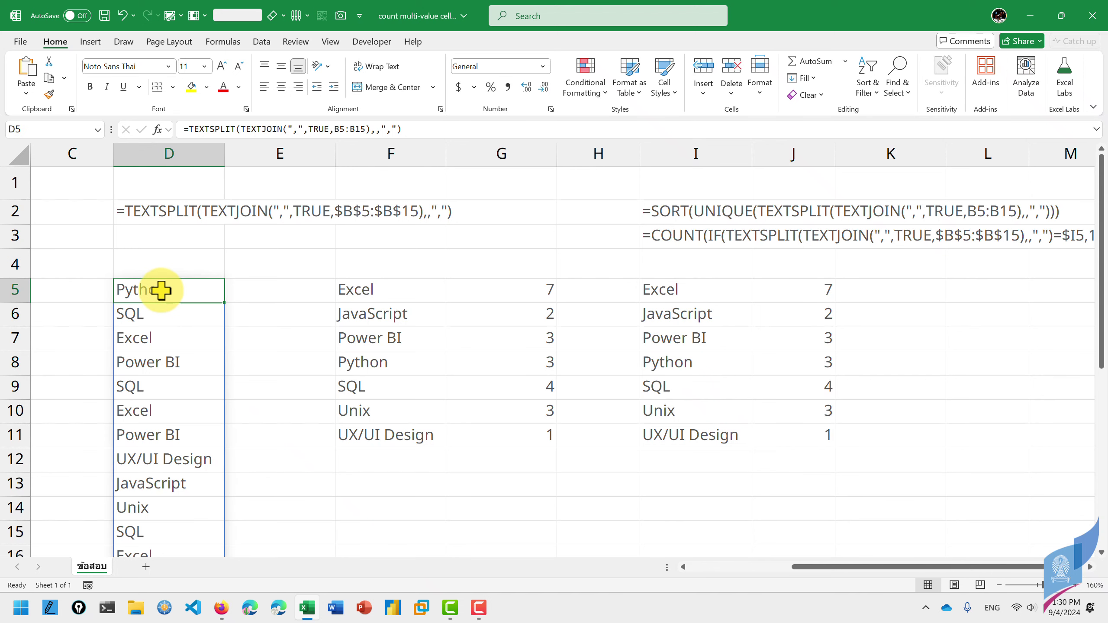
key("Delete")
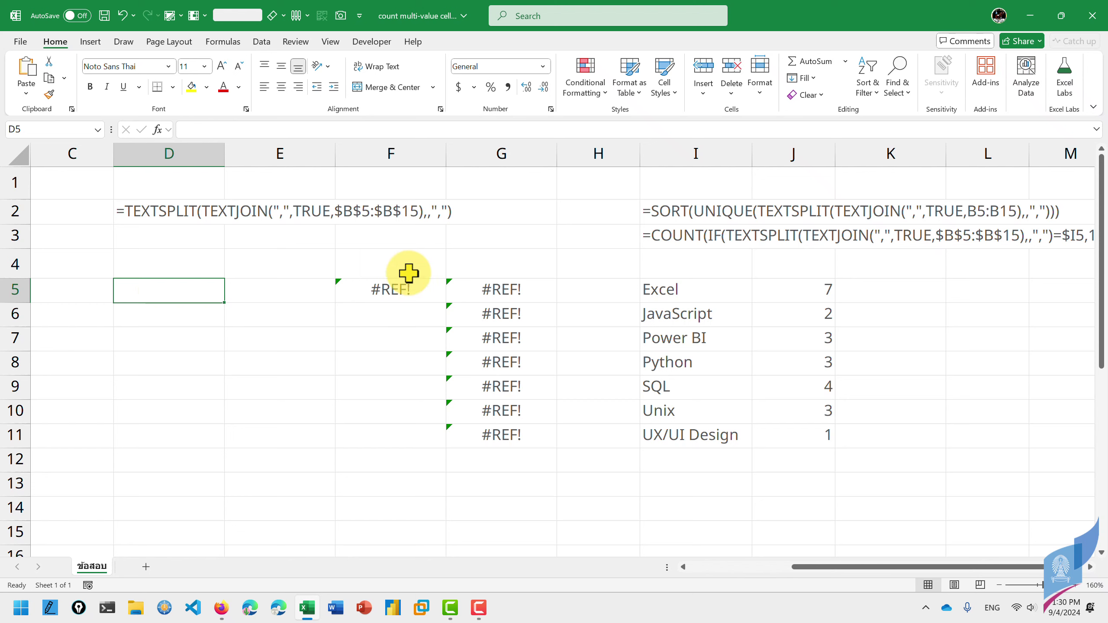
left_click(394, 289)
left_click(180, 290)
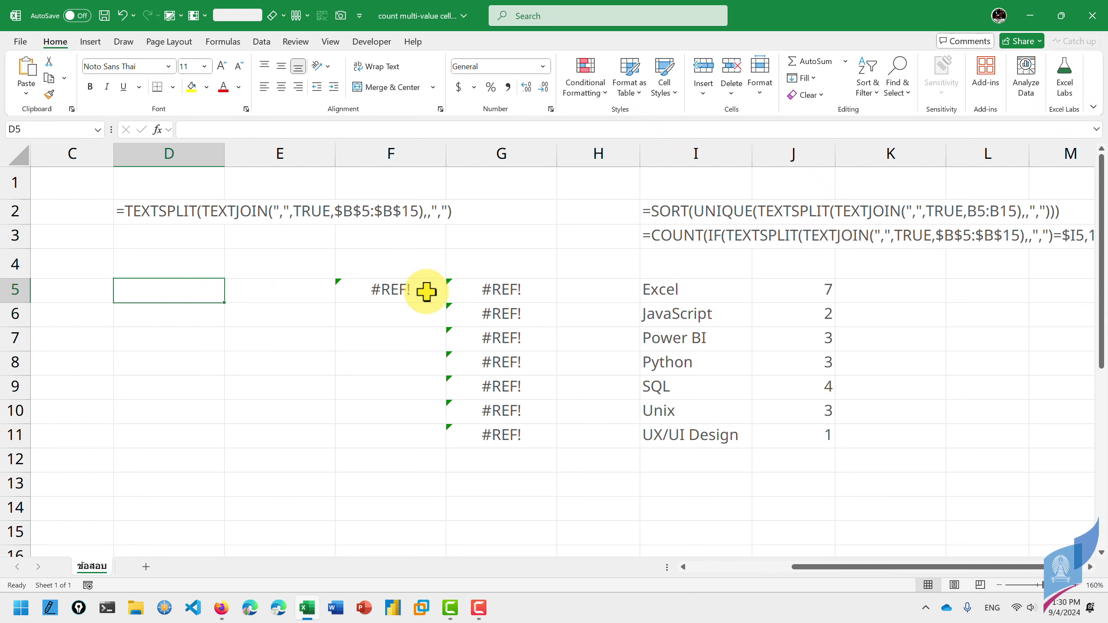
left_click(685, 288)
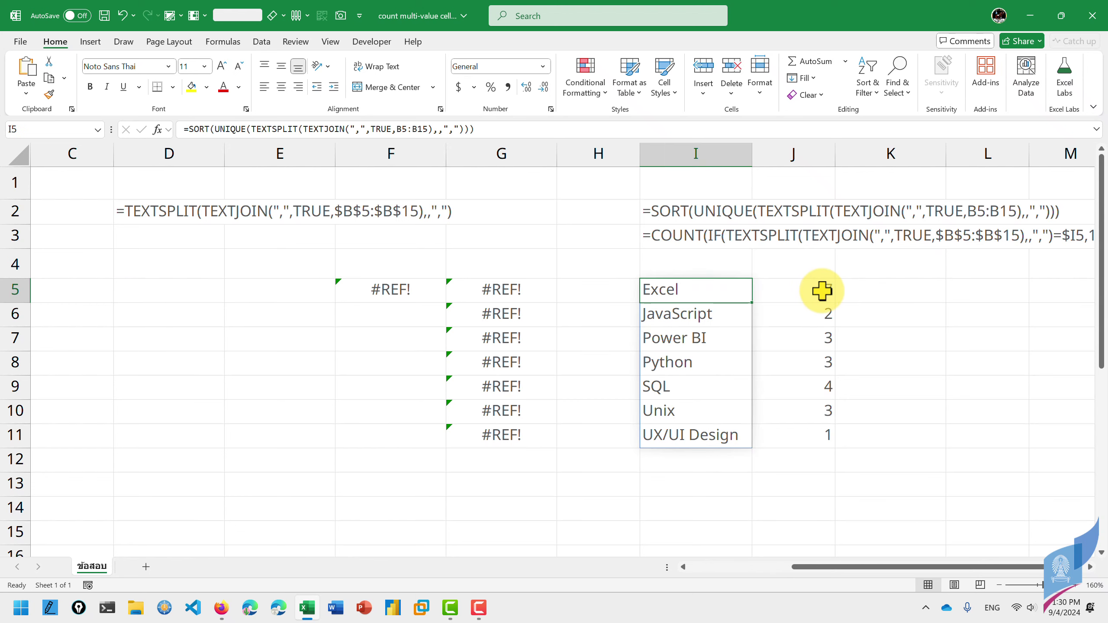
left_click(819, 290)
left_click(808, 432)
left_click(793, 296)
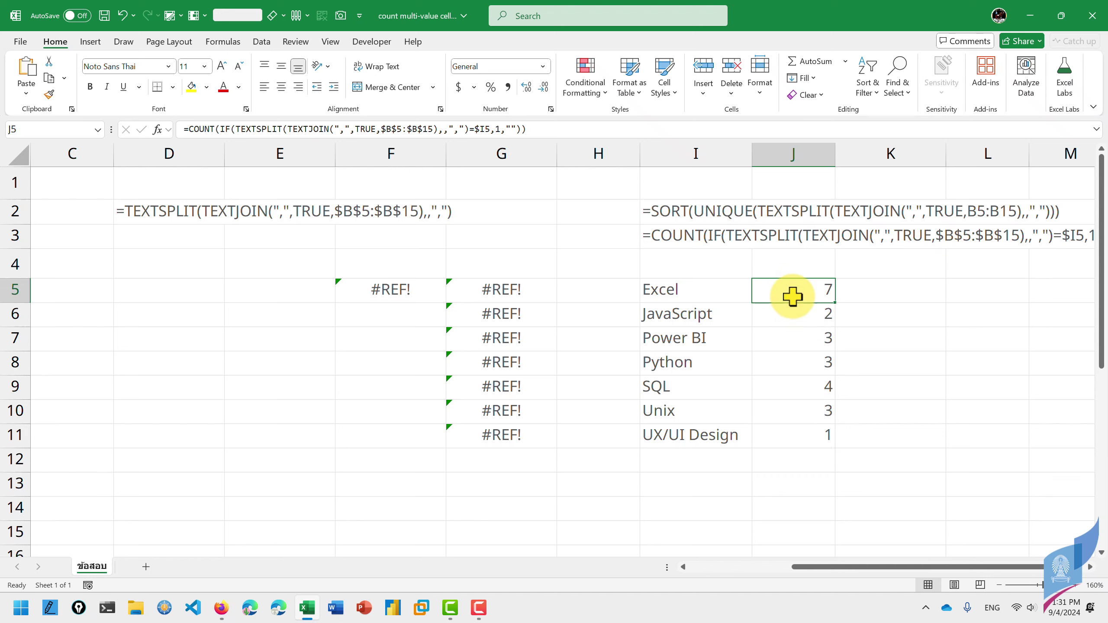
left_click(706, 294)
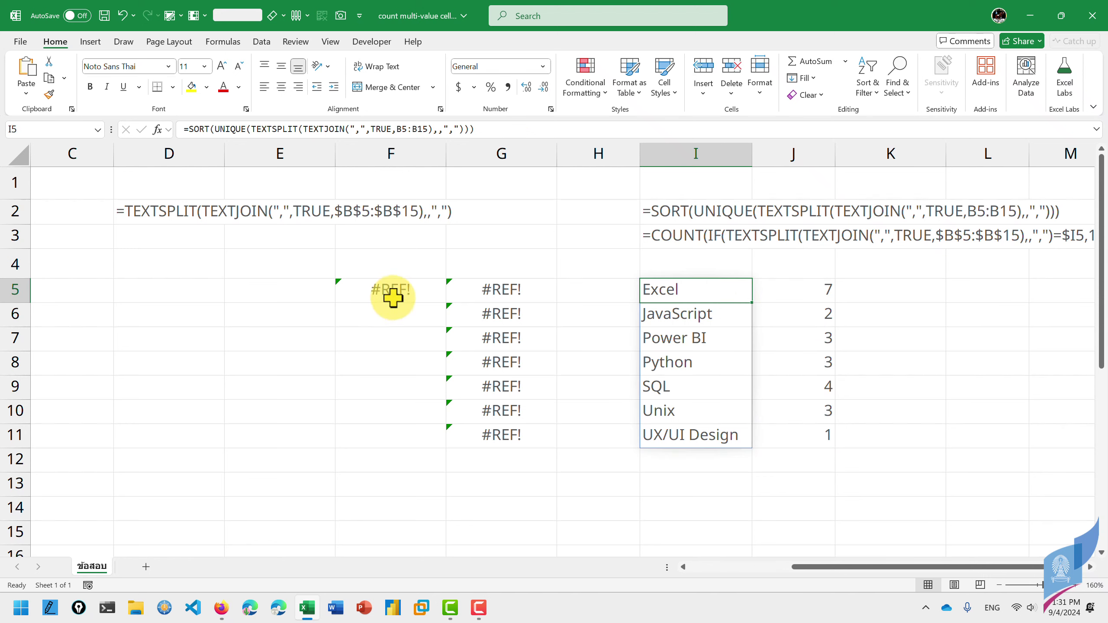
key("ctrl+z")
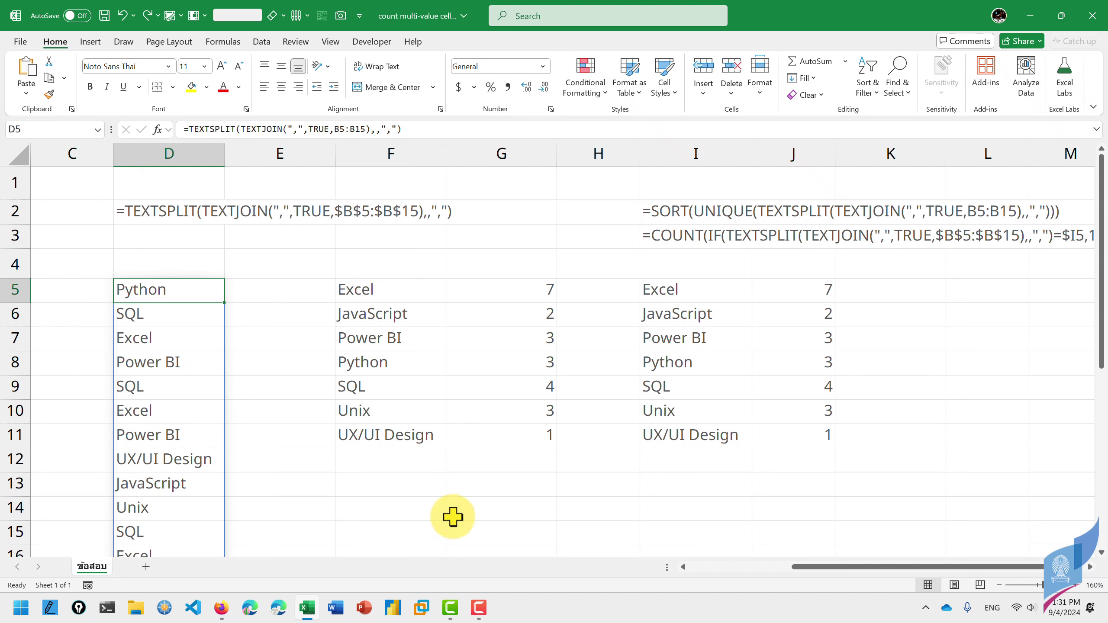
- Return to the source job and skill data in columns A and B with a wider horizontal scroll bar
left_click_drag(663, 568, 255, 569)
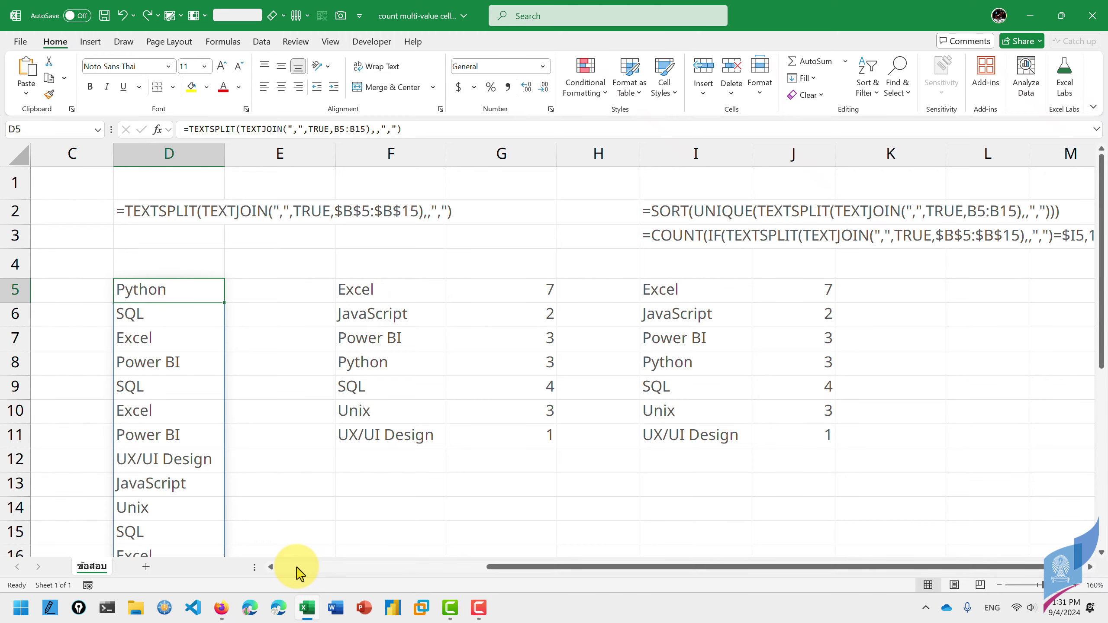
left_click(298, 567)
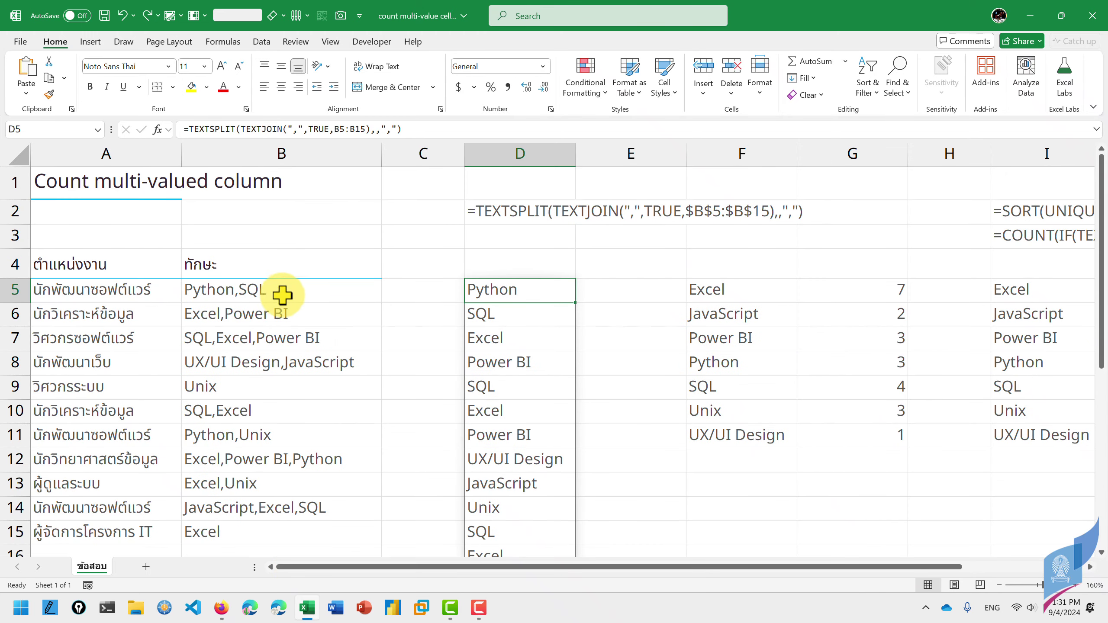